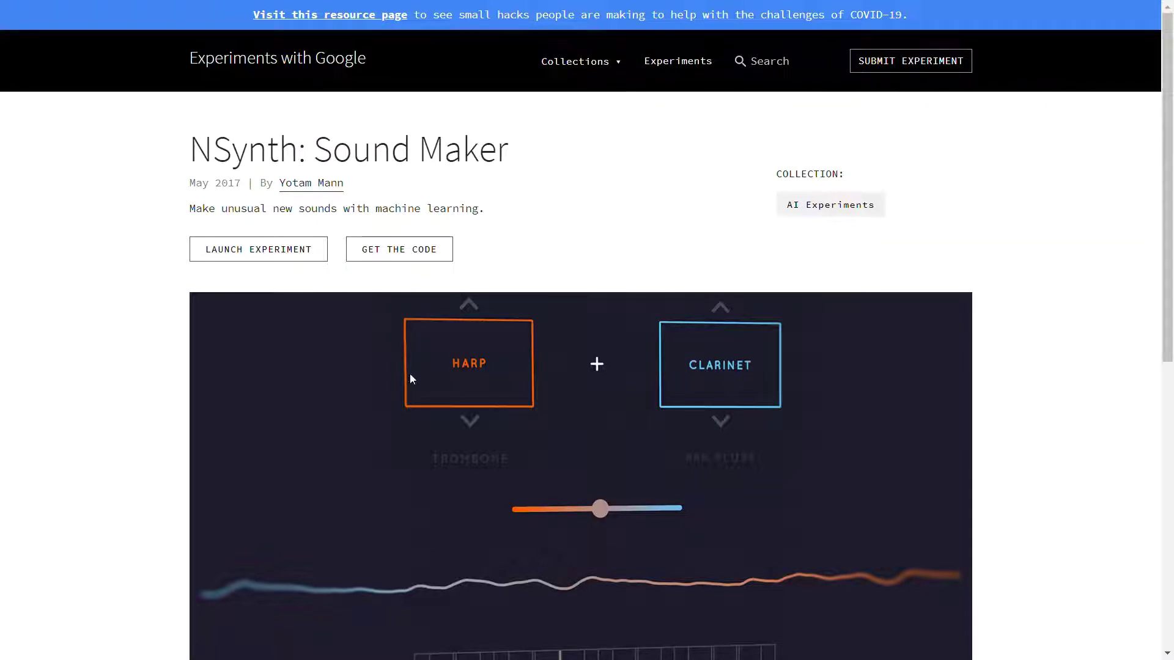
Launch NSynth: Sound Maker, opening the Trombone–Electric Guitar mixer above the keyboard
{"action": "left_click", "coordinate": [297, 255]}
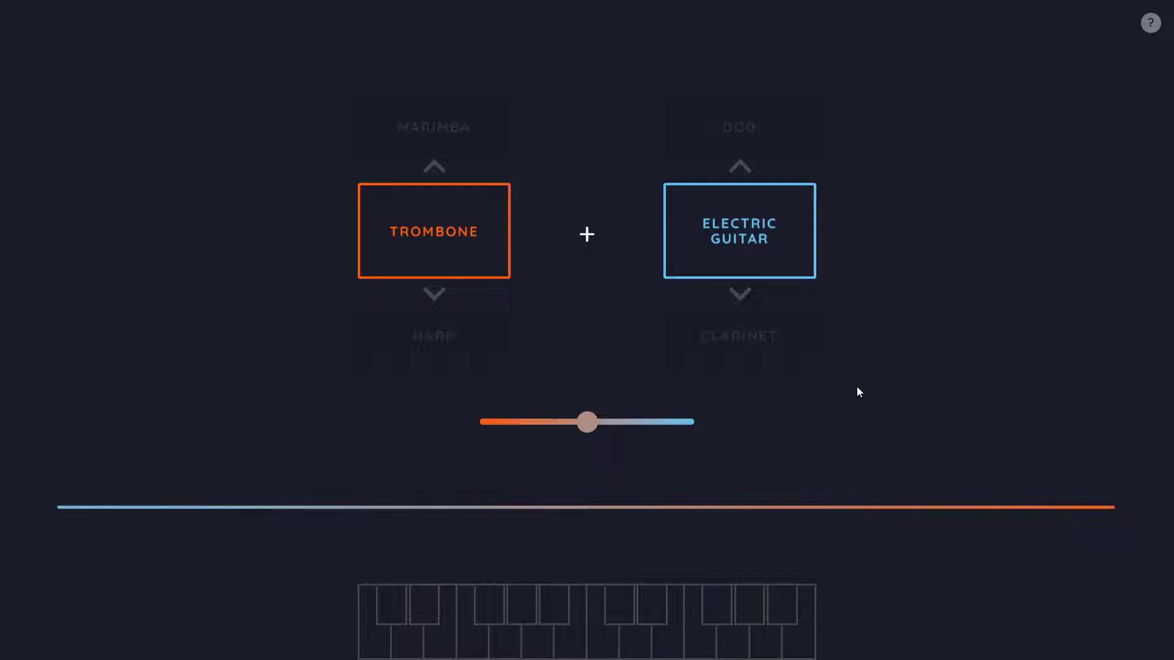
Set the second sound to Dog, briefly stepping back to Electric Guitar and returning
{"action": "left_click", "coordinate": [739, 166]}
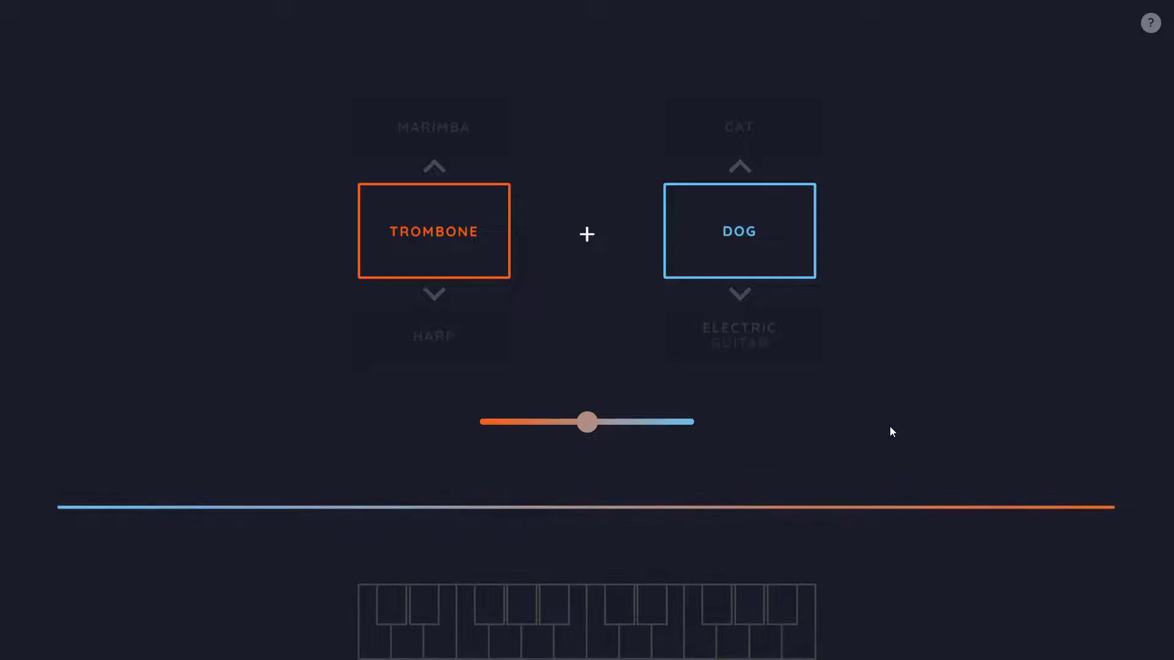
{"action": "left_click", "coordinate": [740, 294]}
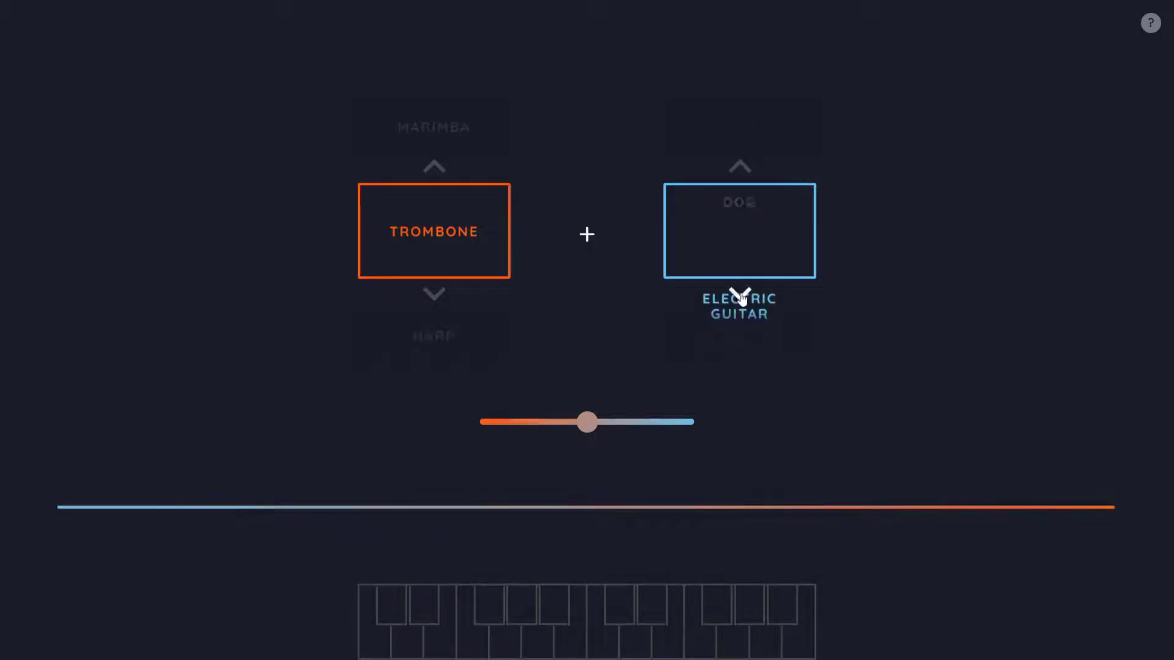
{"action": "left_click", "coordinate": [742, 169]}
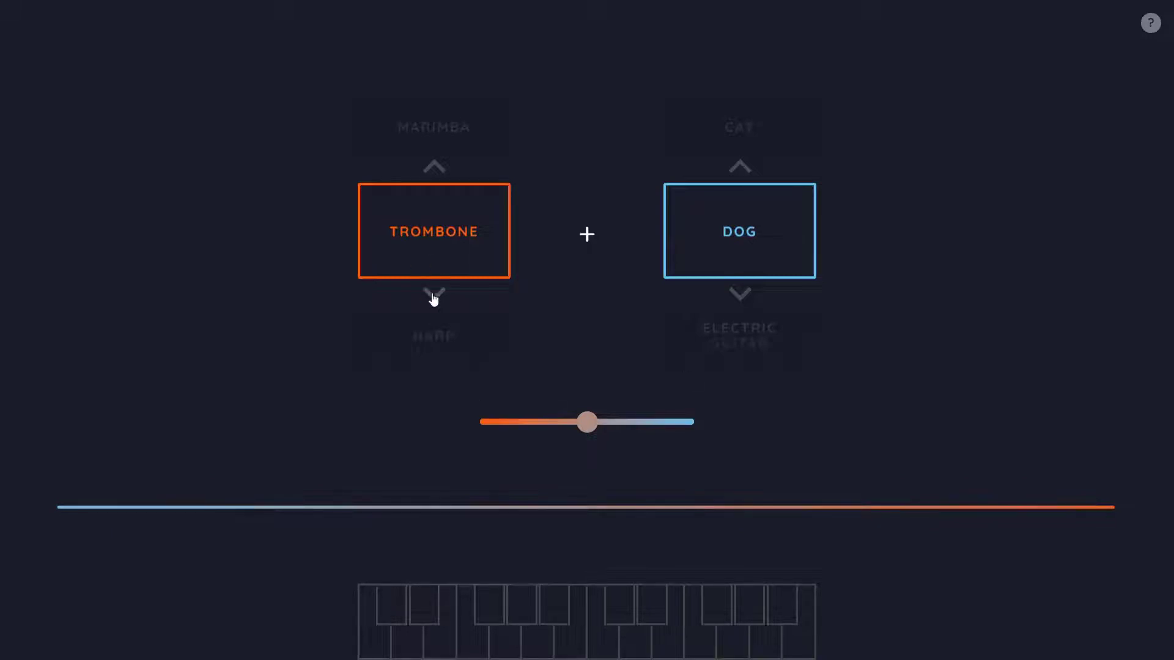
Switch the first instrument to Marimba and play notes on the Marimba–Dog blend
{"action": "left_click", "coordinate": [434, 166]}
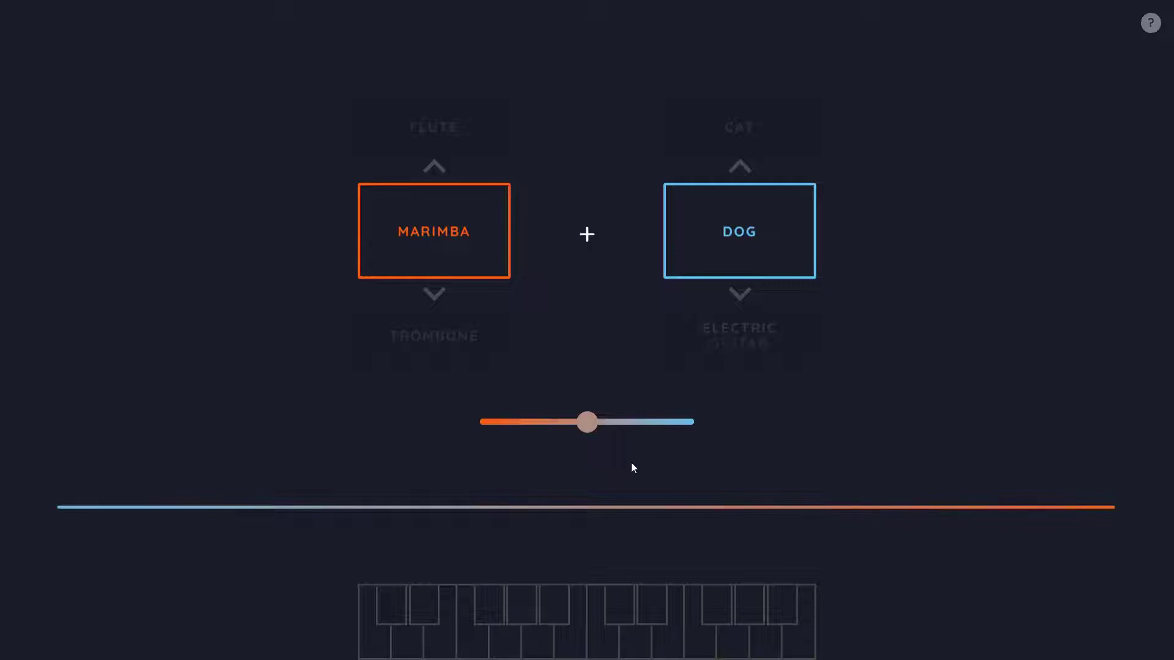
{"action": "key", "text": "h"}
{"action": "key", "text": "d"}
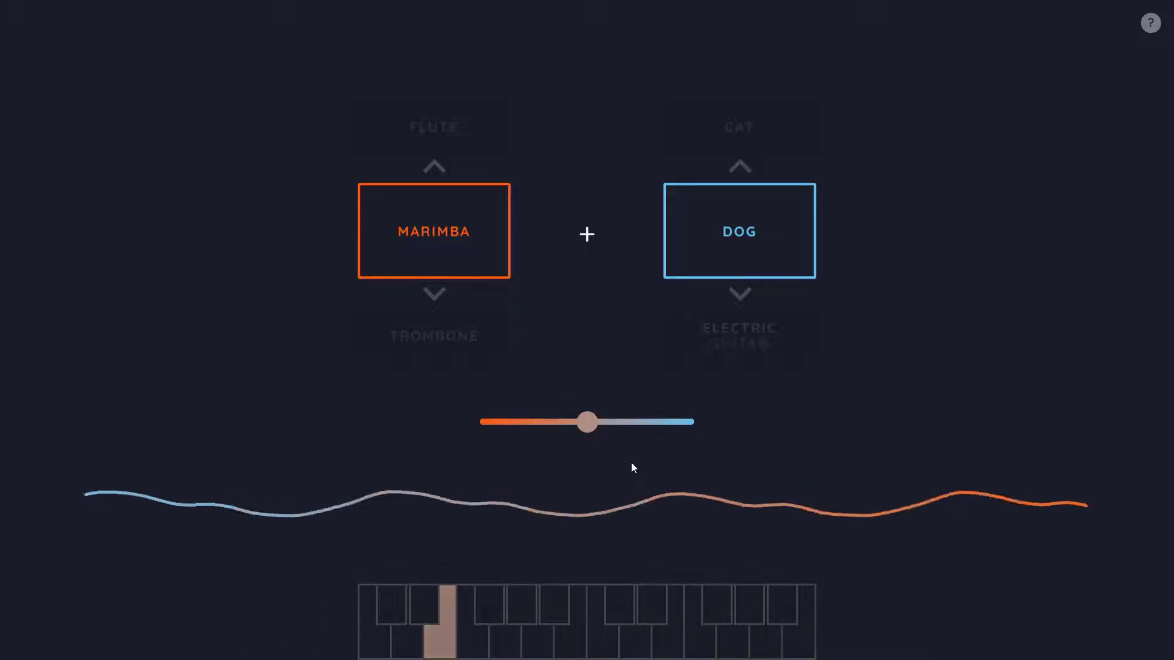
{"action": "key", "text": "w"}
{"action": "key", "text": "d"}
{"action": "key", "text": "h"}
Play sharp notes and a two-note chord, then a note with the mix shifted toward Dog
{"action": "key", "text": "u"}
{"action": "key", "text": "t"}
{"action": "key", "text": "a"}
{"action": "key", "text": "u"}
{"action": "key", "text": "y"}
{"action": "key", "text": "e"}
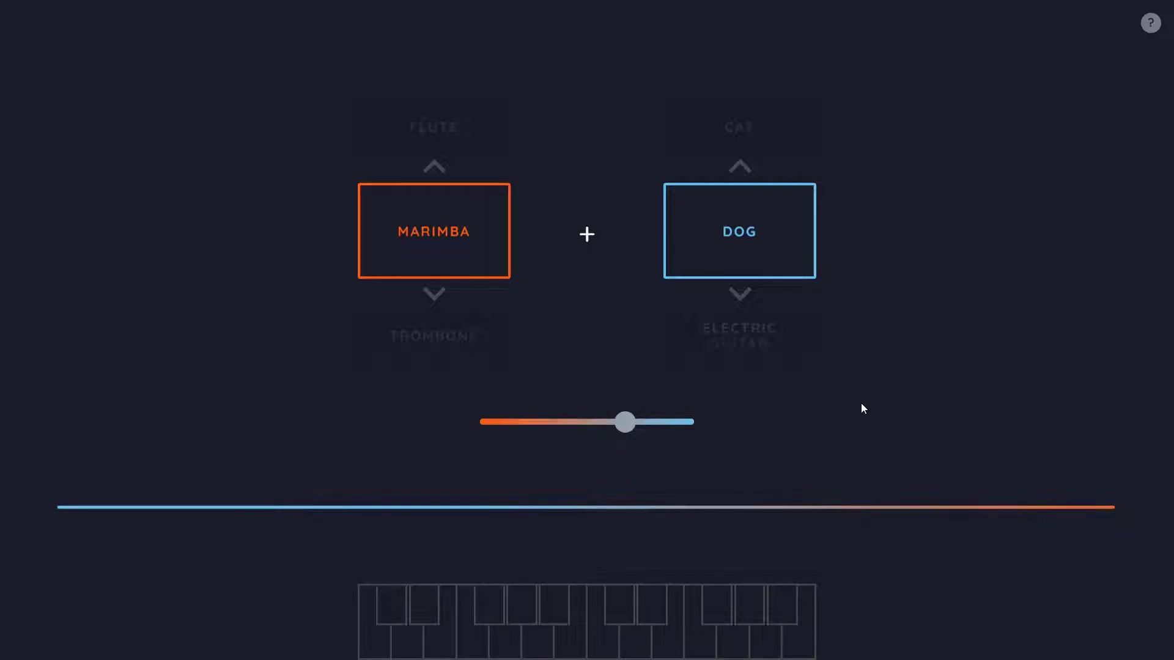
{"action": "key", "text": "h"}
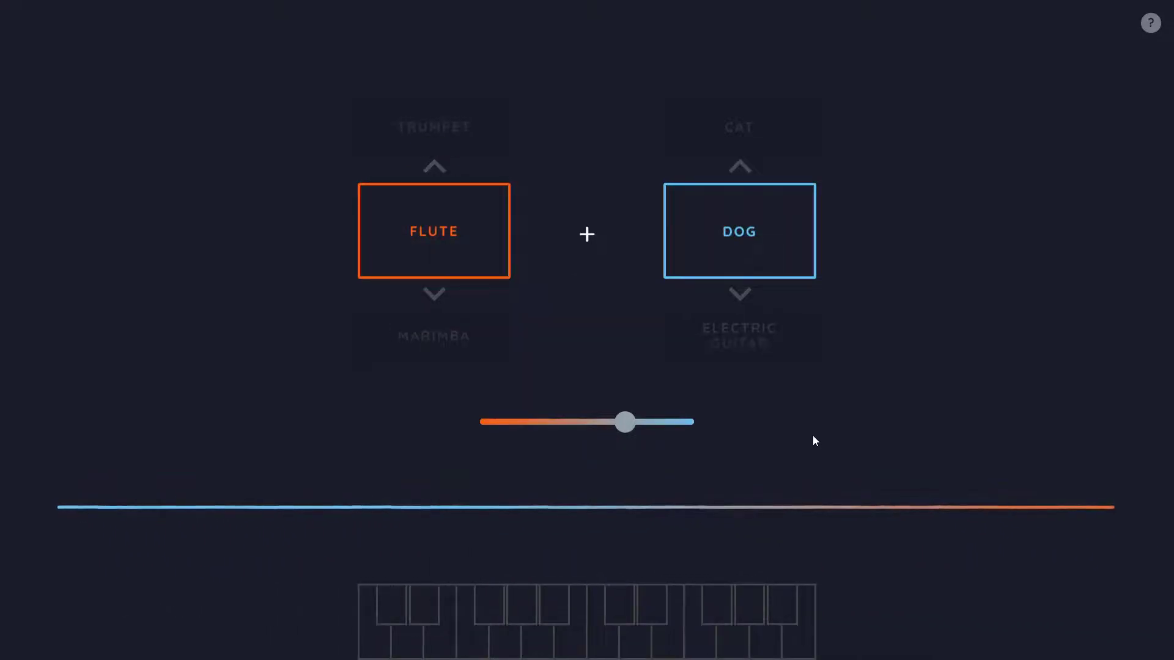
Shift the mix slightly toward Flute and play notes on the Flute–Dog blend
{"action": "left_click_drag", "start_coordinate": [630, 434], "coordinate": [586, 431]}
{"action": "key", "text": "w"}
{"action": "key", "text": "d"}
{"action": "key", "text": "k"}
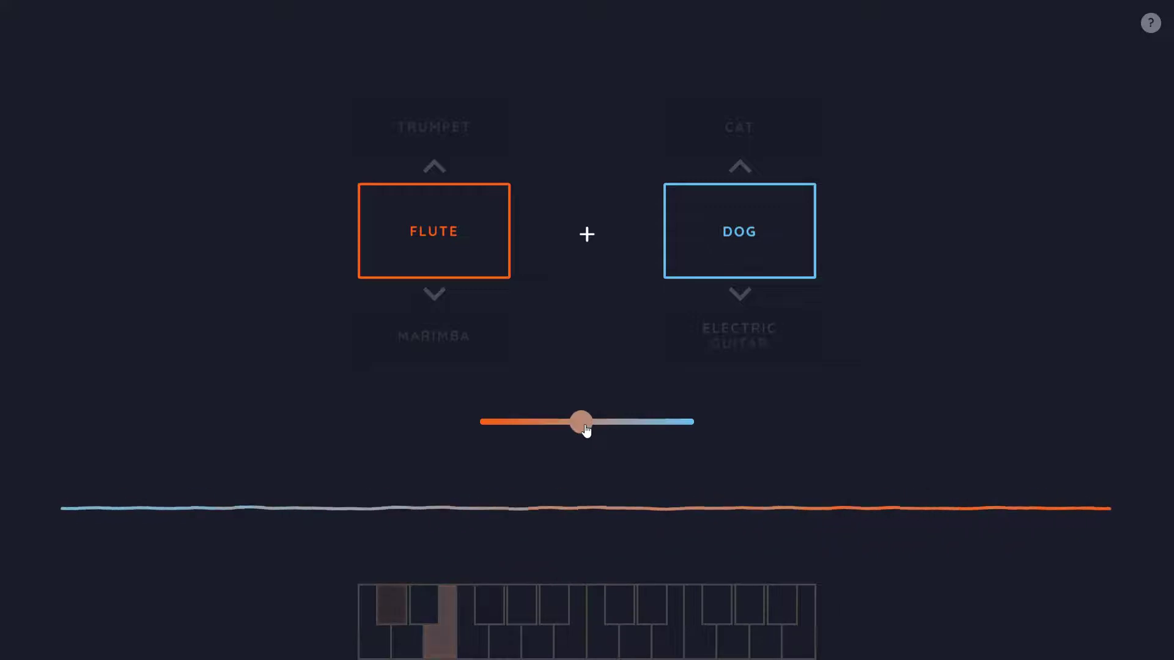
{"action": "key", "text": "e"}
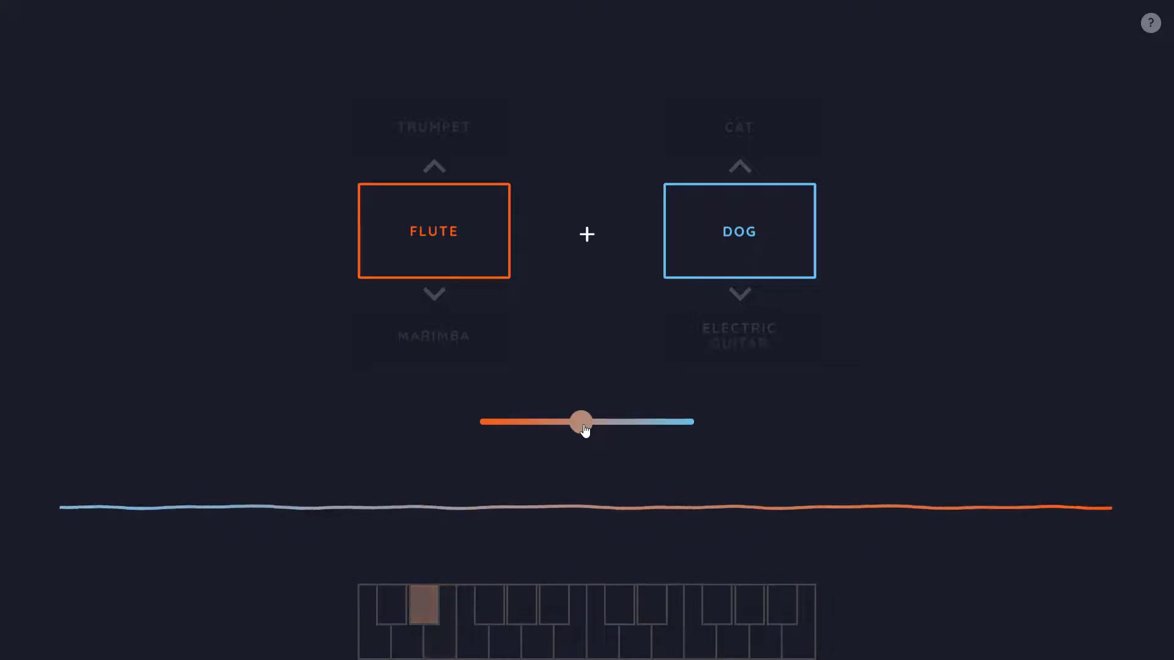
{"action": "key", "text": "u"}
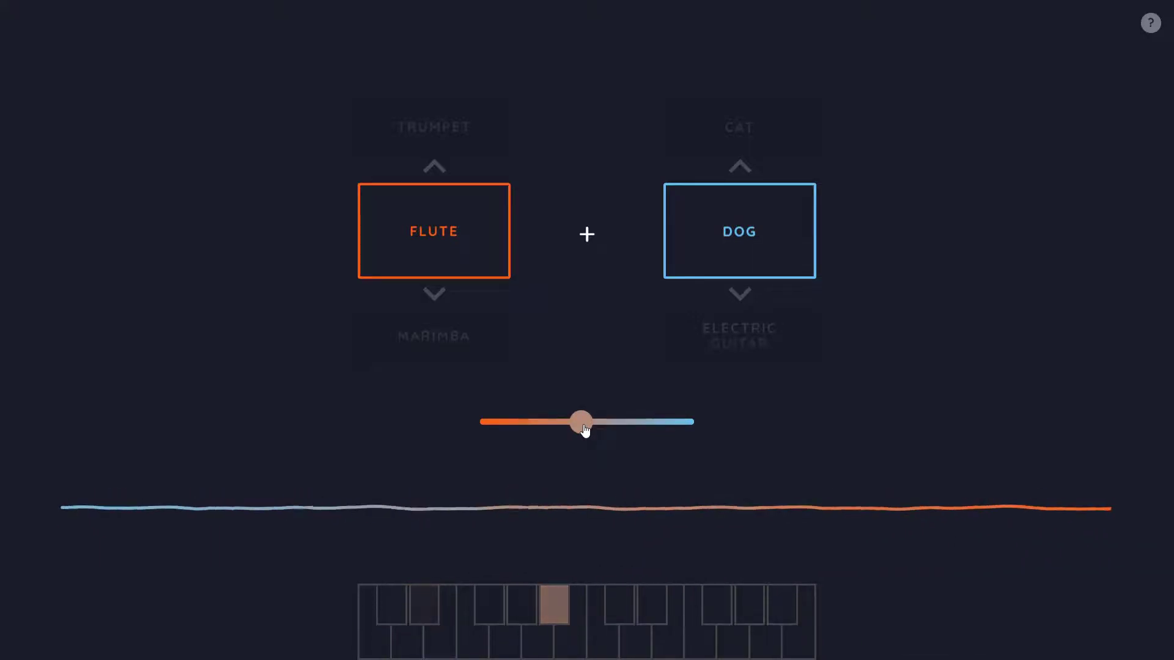
{"action": "key", "text": "h"}
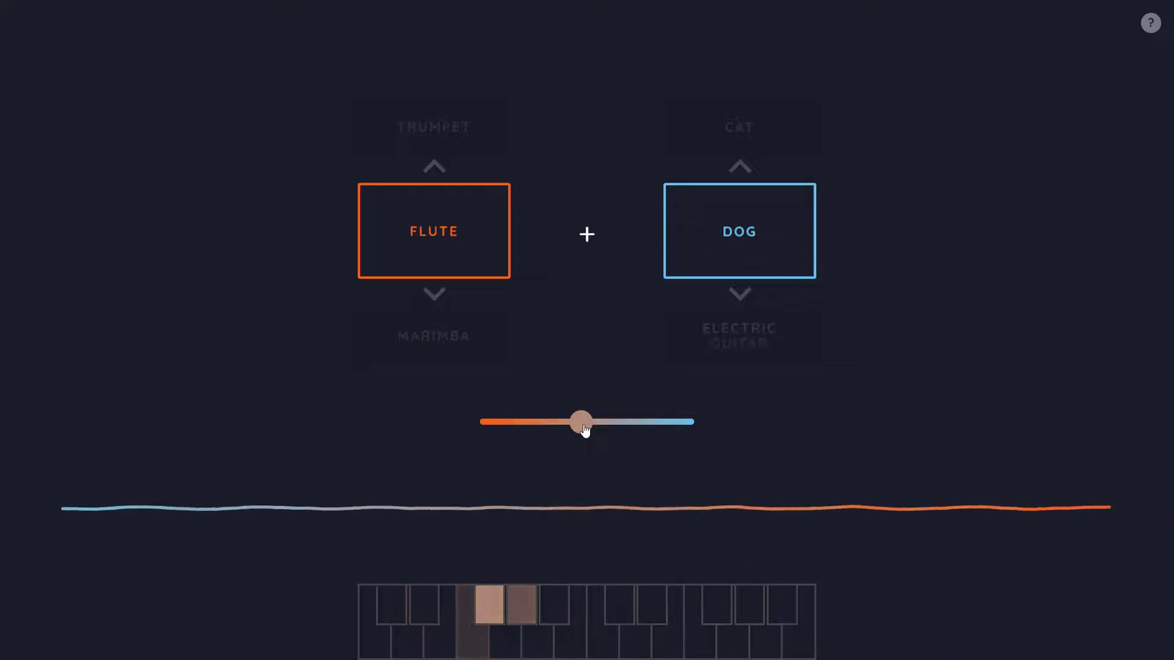
Play an F-sharp, a G and several chords on the Flute–Dog blend
{"action": "key", "text": "t"}
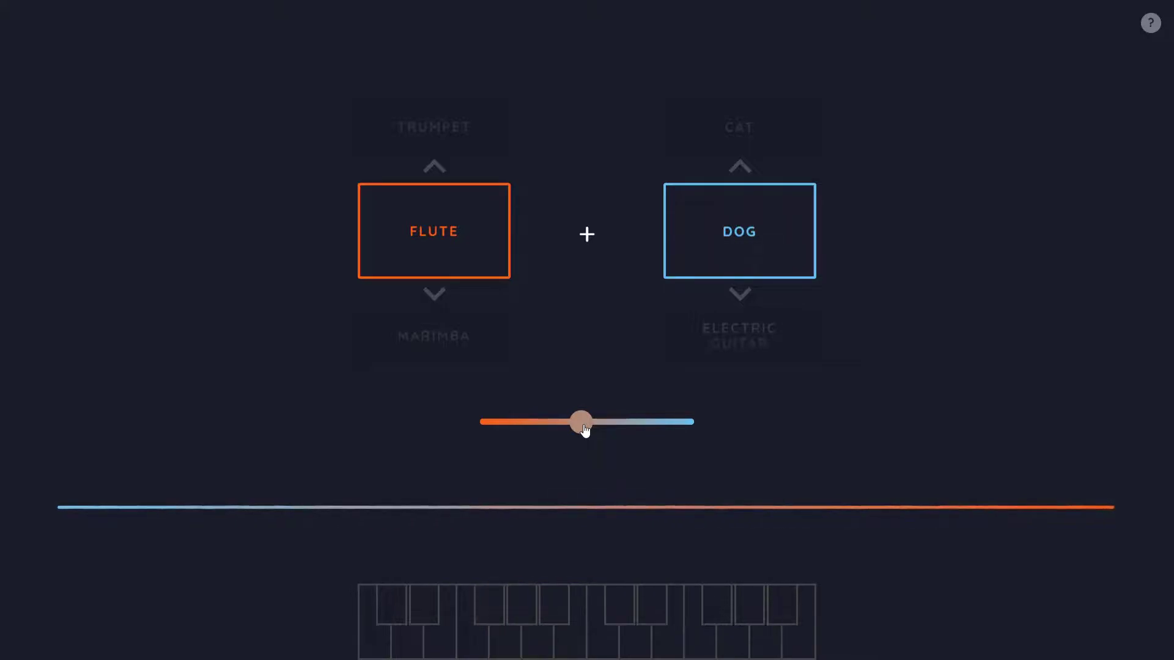
{"action": "key", "text": "g"}
{"action": "key", "text": "d"}
{"action": "key", "text": "k"}
{"action": "key", "text": "w"}
{"action": "key", "text": "p"}
{"action": "key", "text": "g"}
{"action": "key", "text": "j"}
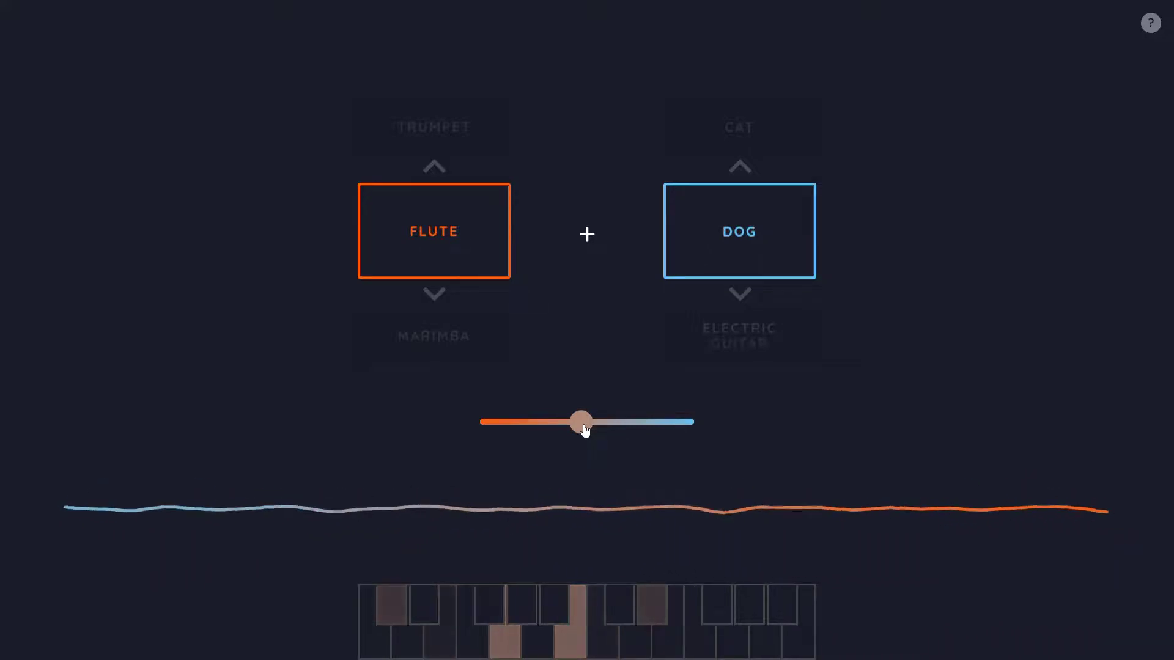
Replay C-sharp and D-sharp, then play E with upper C and further chords
{"action": "key", "text": "w"}
{"action": "key", "text": "p"}
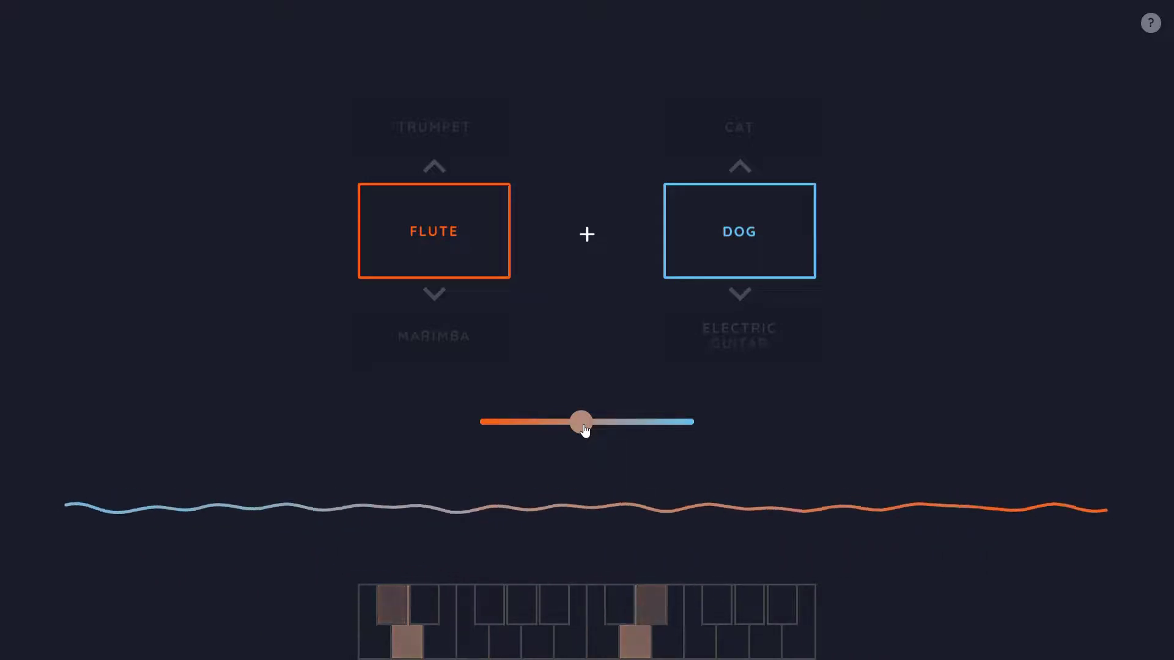
{"action": "key", "text": "d"}
{"action": "key", "text": "k"}
{"action": "key", "text": "t"}
{"action": "key", "text": "u"}
{"action": "key", "text": "j"}
{"action": "key", "text": "g"}
{"action": "key", "text": "u"}
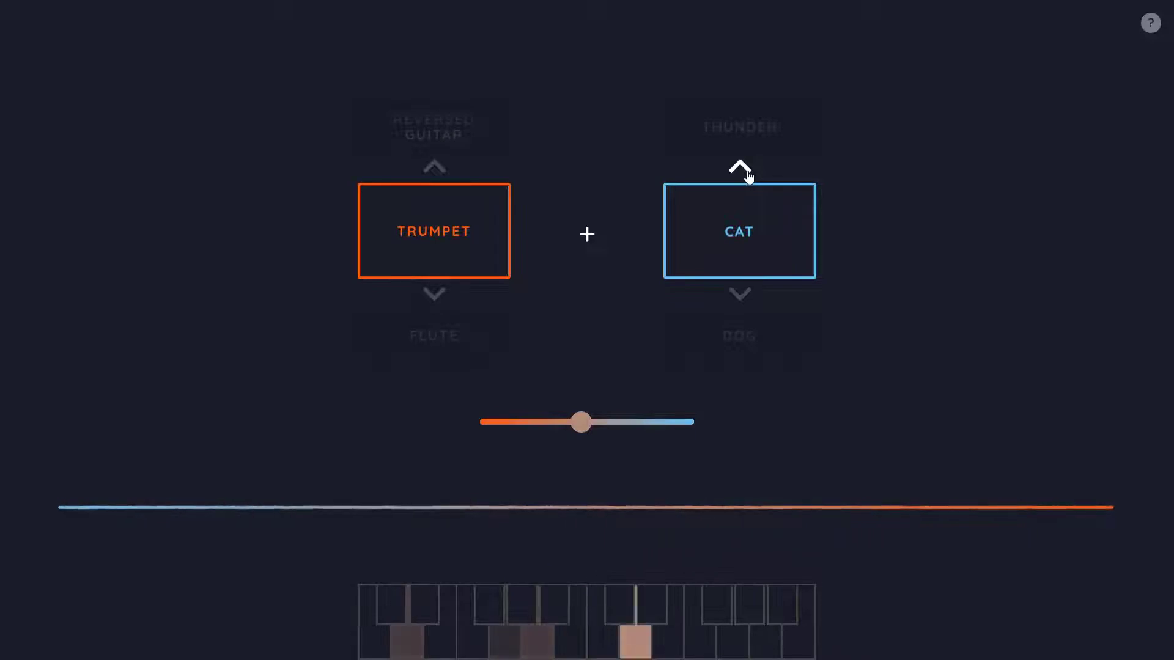
Play a repeating melody around the upper D on the Trumpet–Cat blend
{"action": "key", "text": "l"}
{"action": "key", "text": "l"}
{"action": "key", "text": "e"}
{"action": "key", "text": "l"}
{"action": "key", "text": "s"}
{"action": "key", "text": "e"}
{"action": "key", "text": "l"}
{"action": "key", "text": "e"}
{"action": "key", "text": "l"}
{"action": "key", "text": "s"}
{"action": "key", "text": "e"}
{"action": "key", "text": "l"}
{"action": "key", "text": "e"}
Play A with upper D, then C, E and F notes on the Trumpet–Cat blend
{"action": "key", "text": "l"}
{"action": "key", "text": "s"}
{"action": "key", "text": "e"}
{"action": "key", "text": "l"}
{"action": "key", "text": "h"}
{"action": "key", "text": "l"}
{"action": "key", "text": "g"}
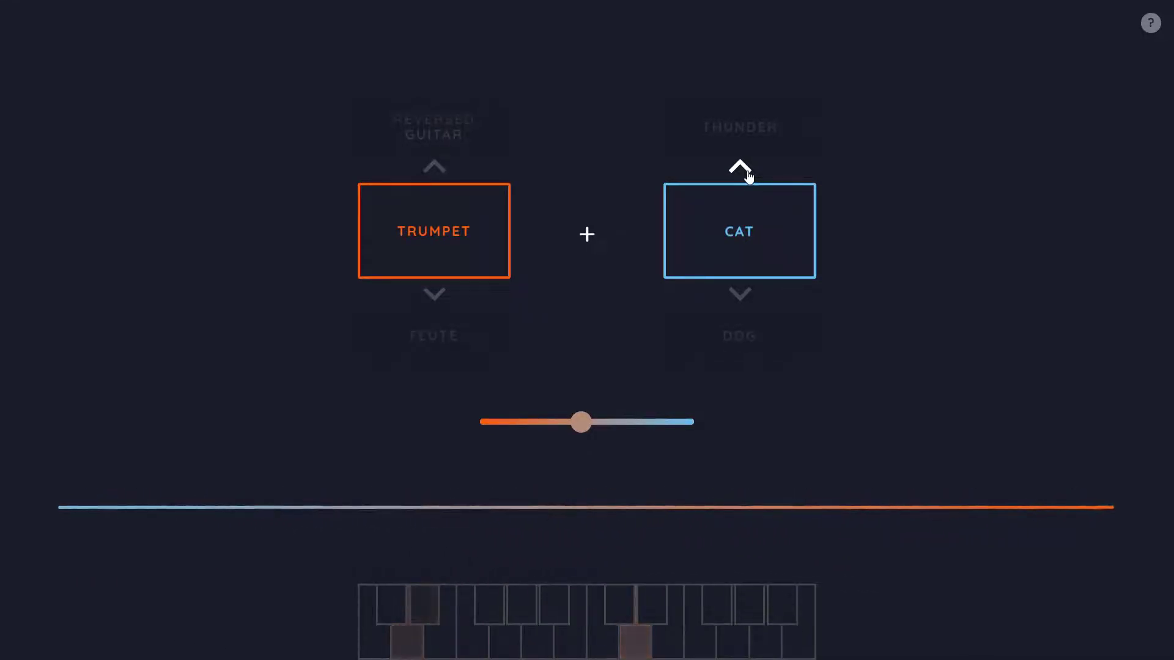
{"action": "key", "text": "h"}
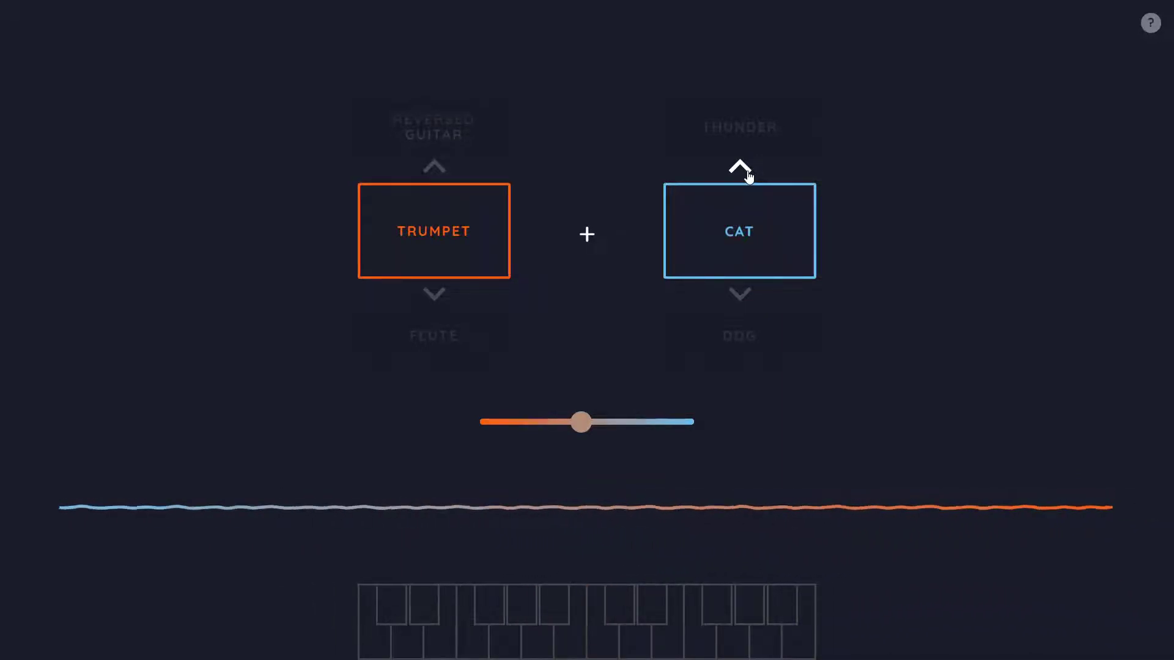
{"action": "key", "text": "d"}
{"action": "key", "text": "k"}
{"action": "key", "text": "f"}
{"action": "key", "text": "k"}
{"action": "key", "text": "k"}
{"action": "key", "text": "f"}
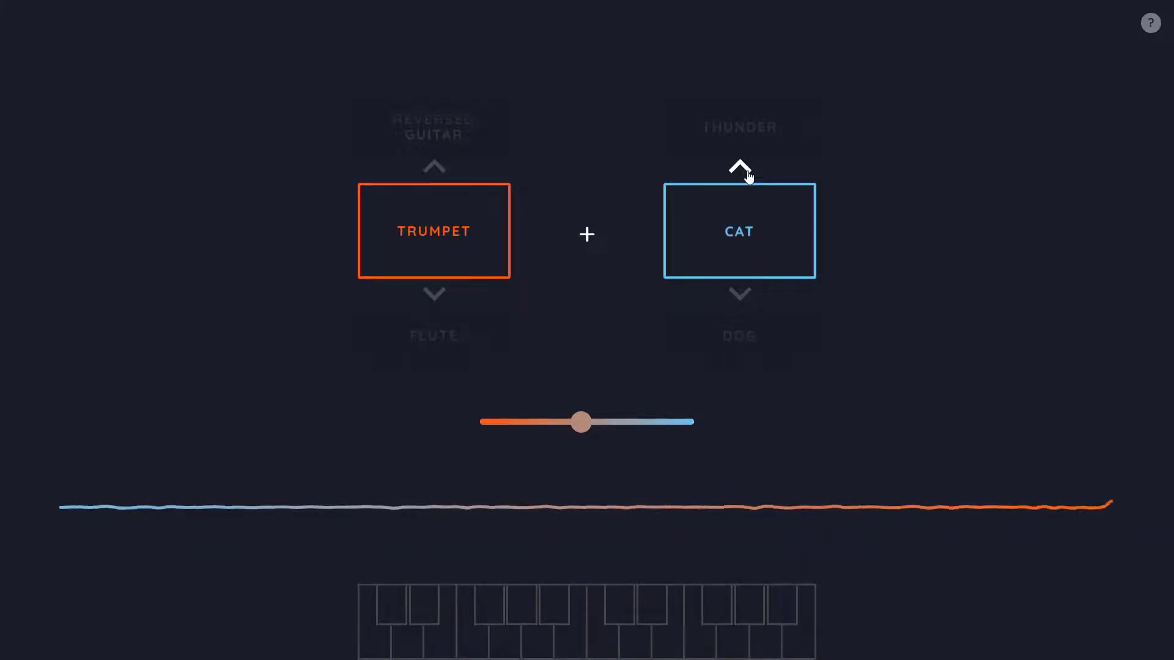
{"action": "key", "text": "d"}
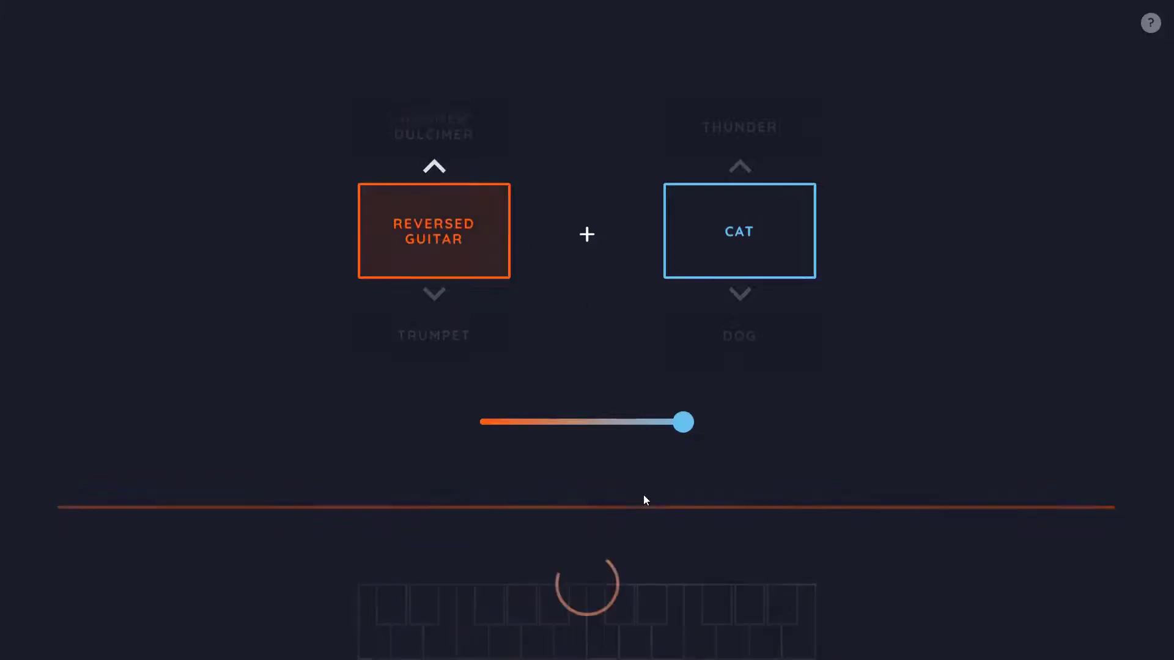
Step the first instrument past Hammer Dulcimer to Balafon and play a few notes with Cat
{"action": "left_click", "coordinate": [446, 170]}
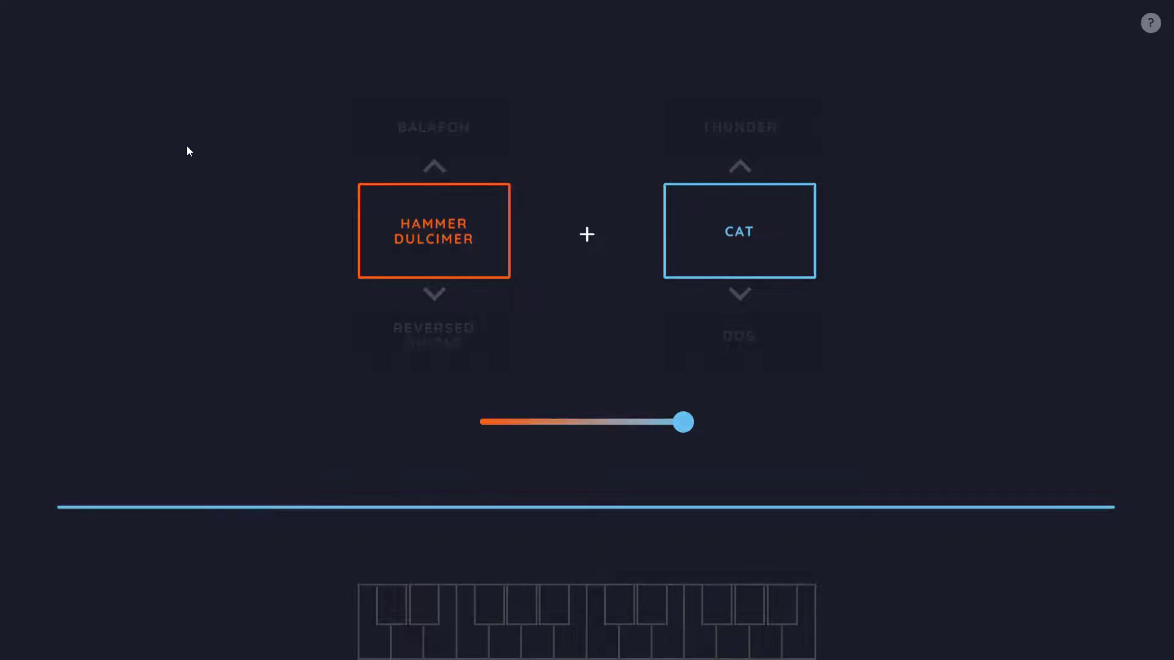
{"action": "left_click", "coordinate": [433, 167]}
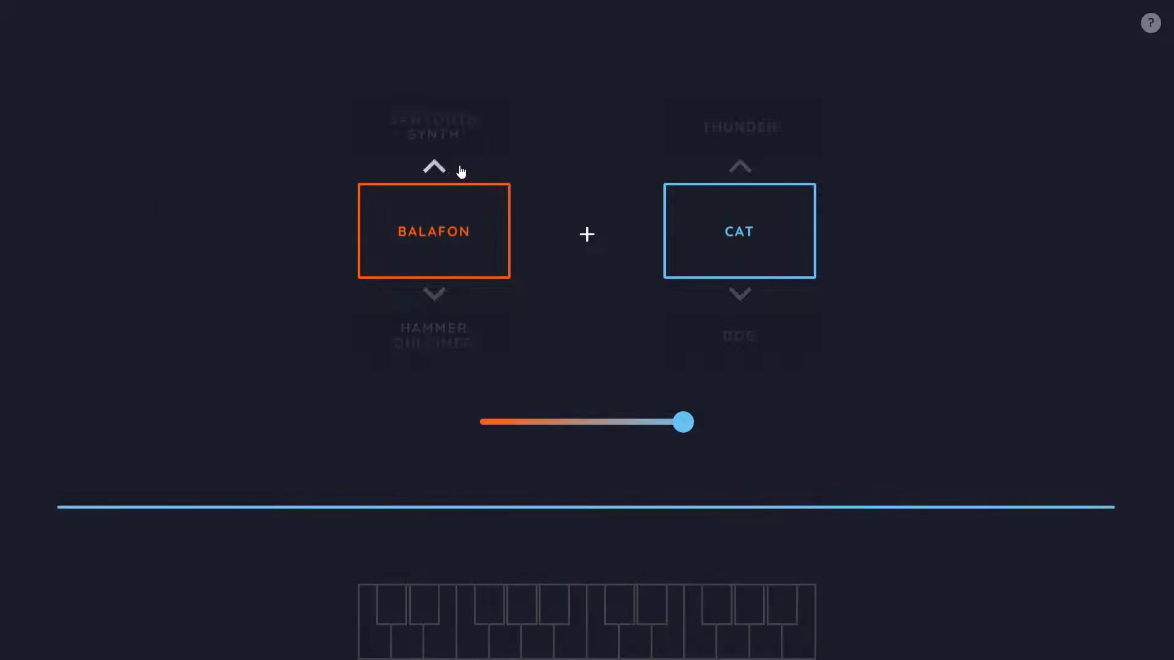
{"action": "key", "text": "f"}
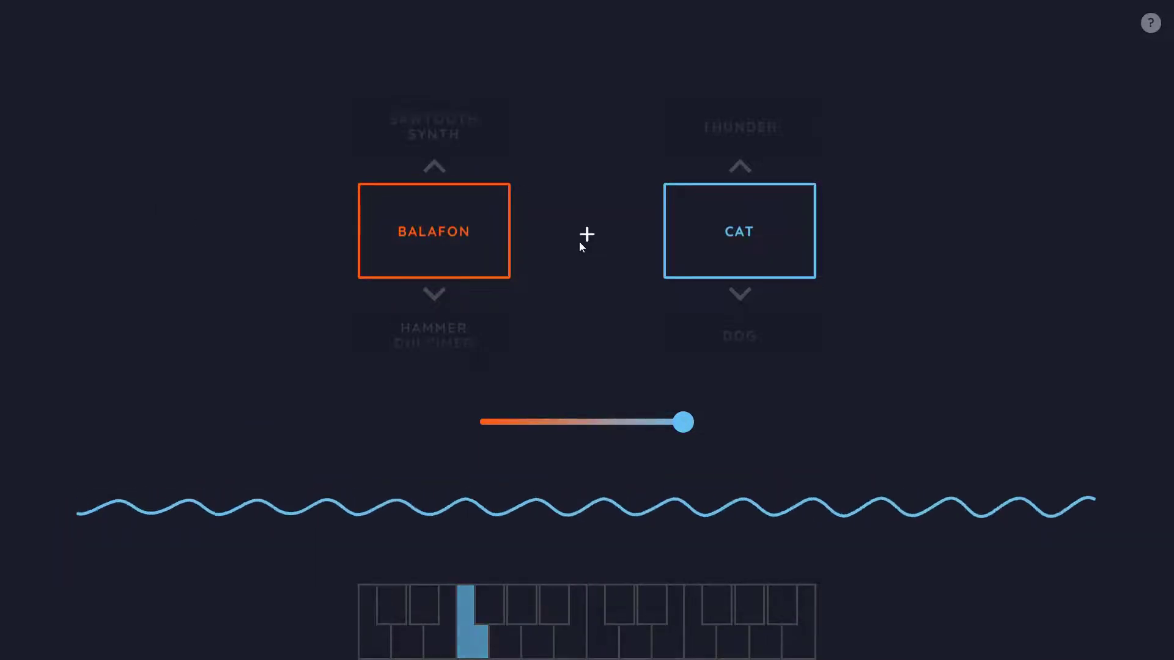
{"action": "key", "text": "k"}
{"action": "key", "text": "p"}
{"action": "key", "text": "e"}
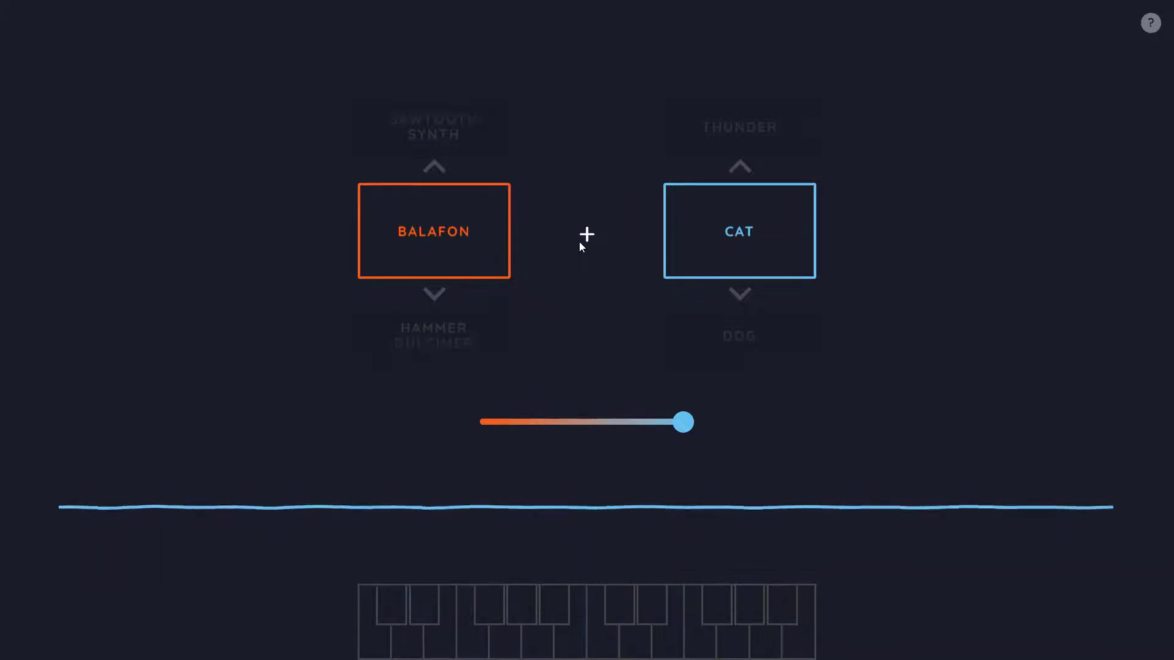
Change the first instrument to Sawtooth Synth and play notes and two-note chords with Cat
{"action": "left_click", "coordinate": [434, 168]}
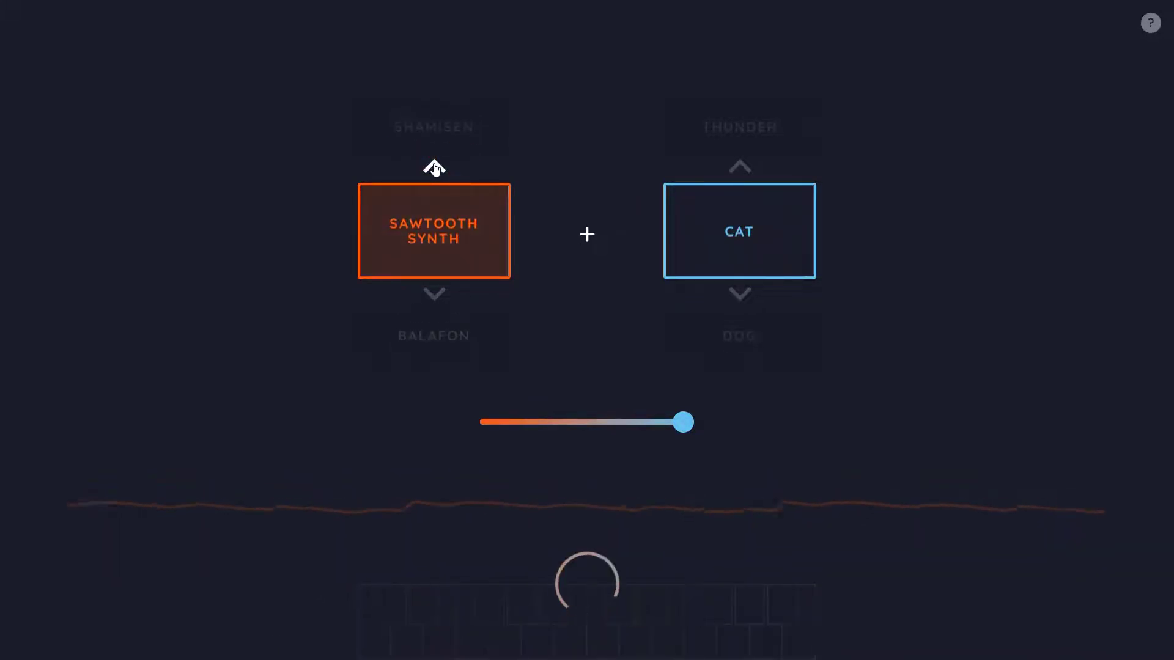
{"action": "key", "text": "j"}
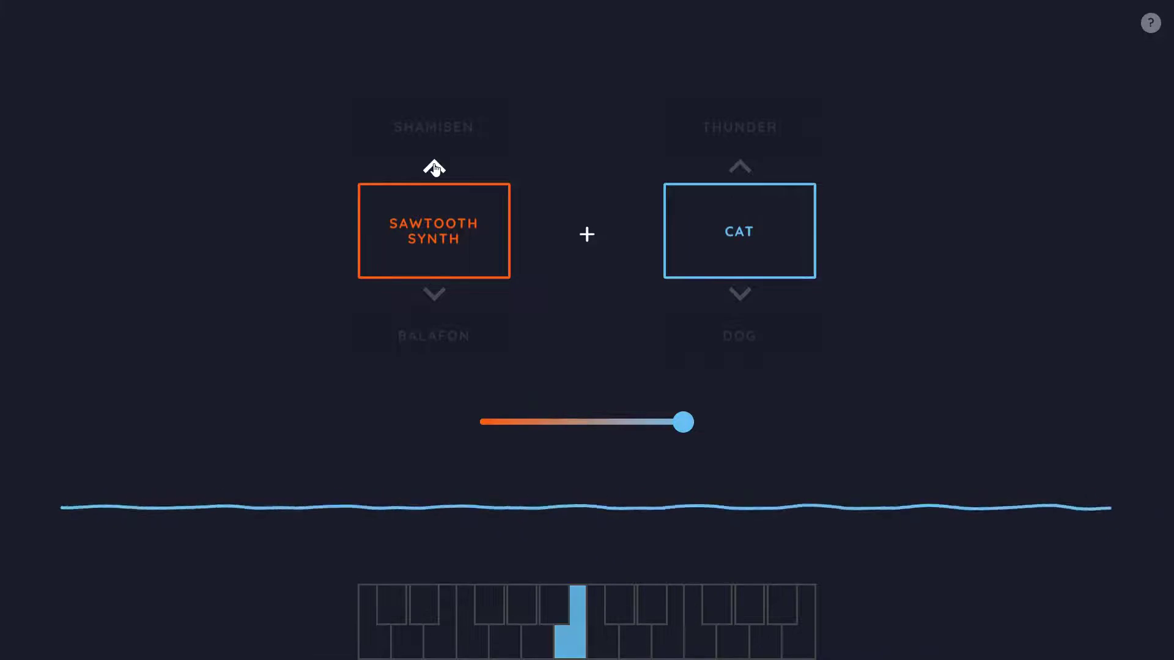
{"action": "key", "text": "f"}
{"action": "key", "text": "e"}
{"action": "key", "text": "o"}
{"action": "key", "text": "h"}
{"action": "key", "text": "g"}
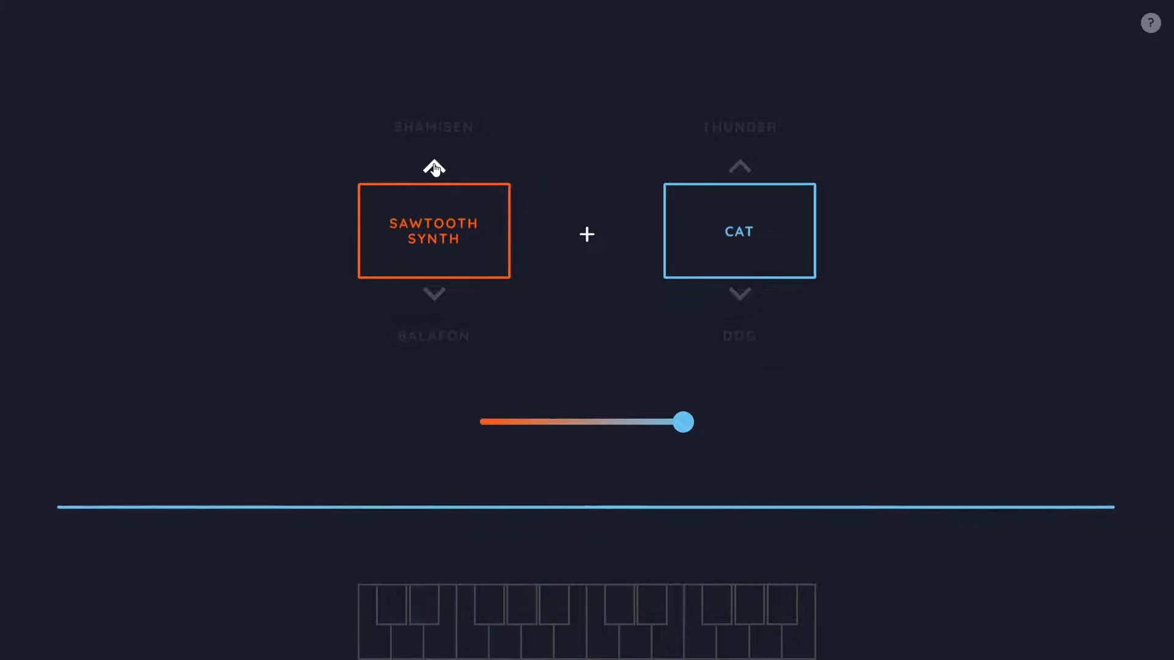
Move the mix back toward an even blend and play more Sawtooth Synth–Cat notes
{"action": "left_click_drag", "start_coordinate": [685, 428], "coordinate": [623, 429]}
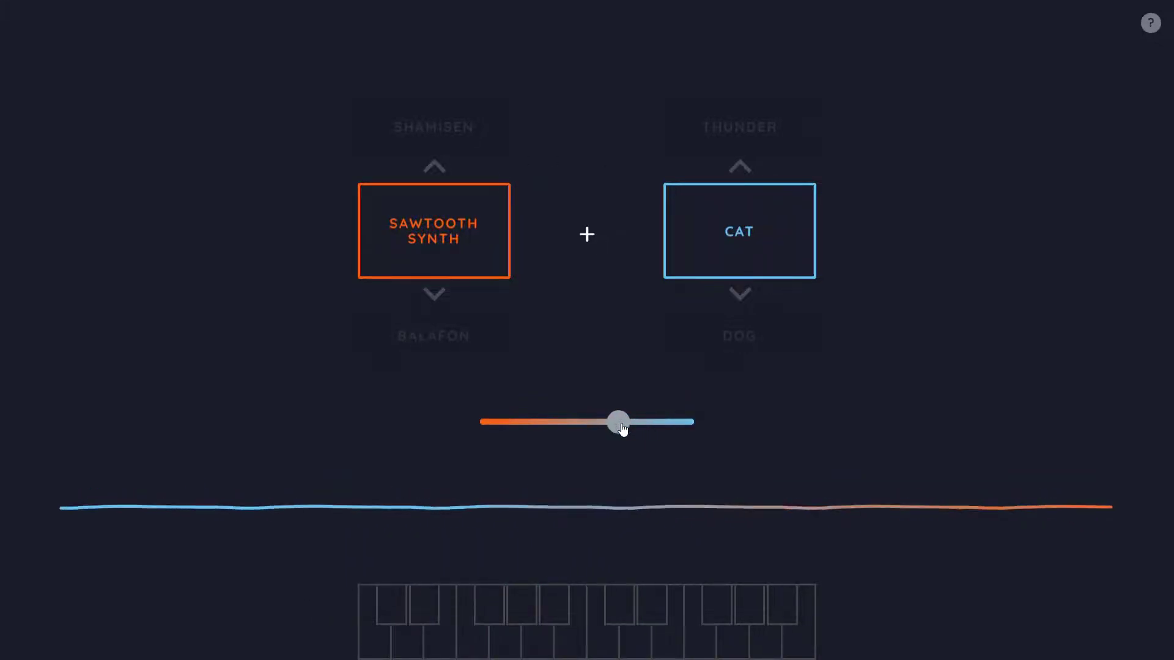
{"action": "key", "text": "s"}
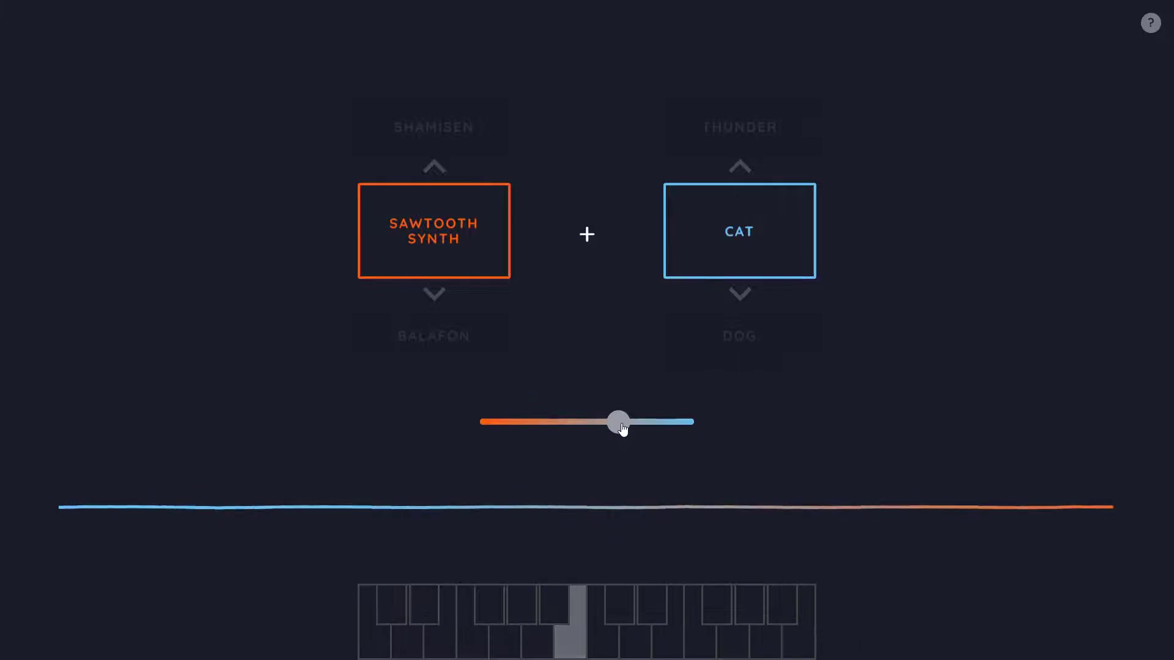
{"action": "key", "text": "k"}
{"action": "key", "text": "o"}
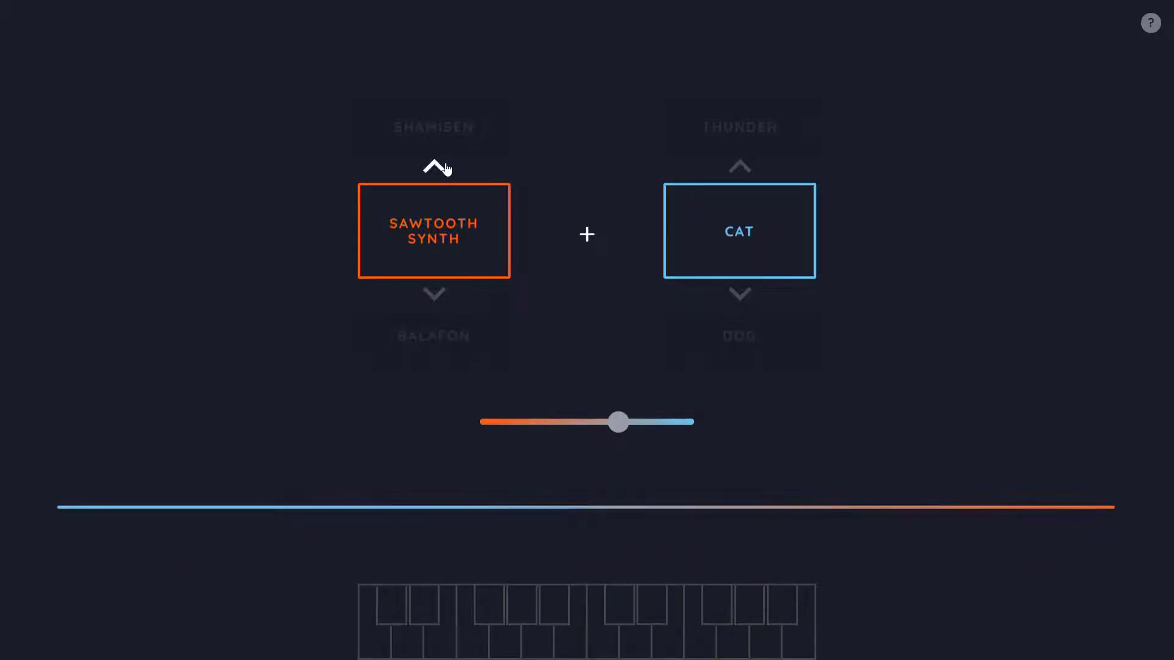
{"action": "key", "text": "k"}
{"action": "key", "text": "d"}
Switch the first sound to Shamisen and the second sound to Thunder
{"action": "left_click", "coordinate": [445, 168]}
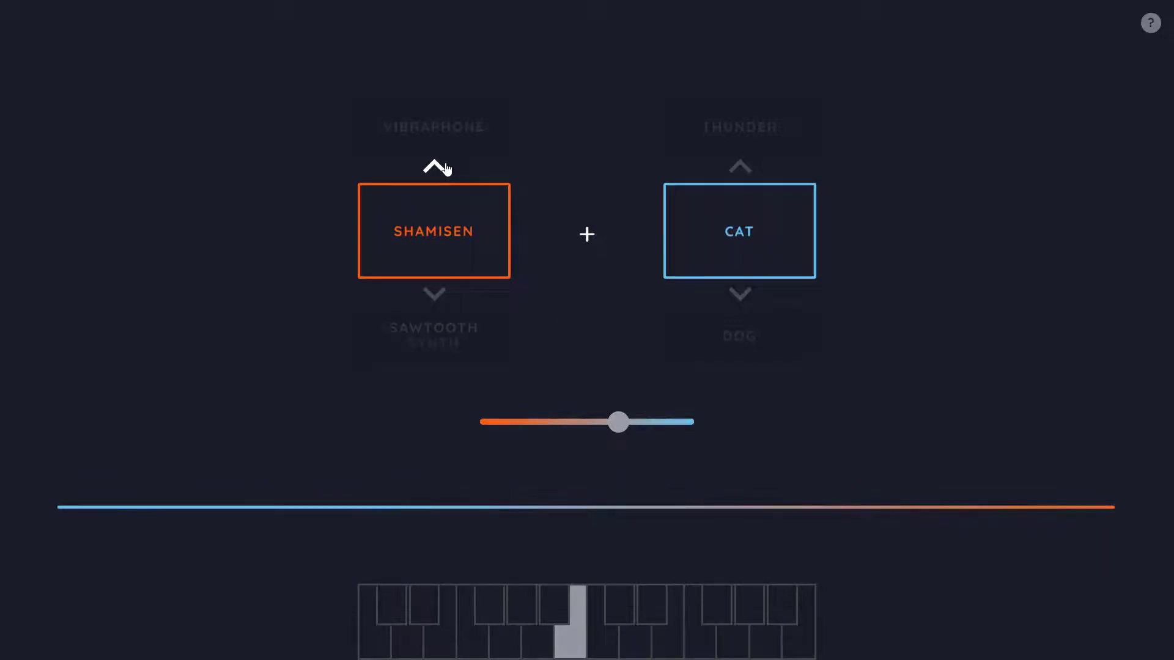
{"action": "left_click", "coordinate": [751, 163]}
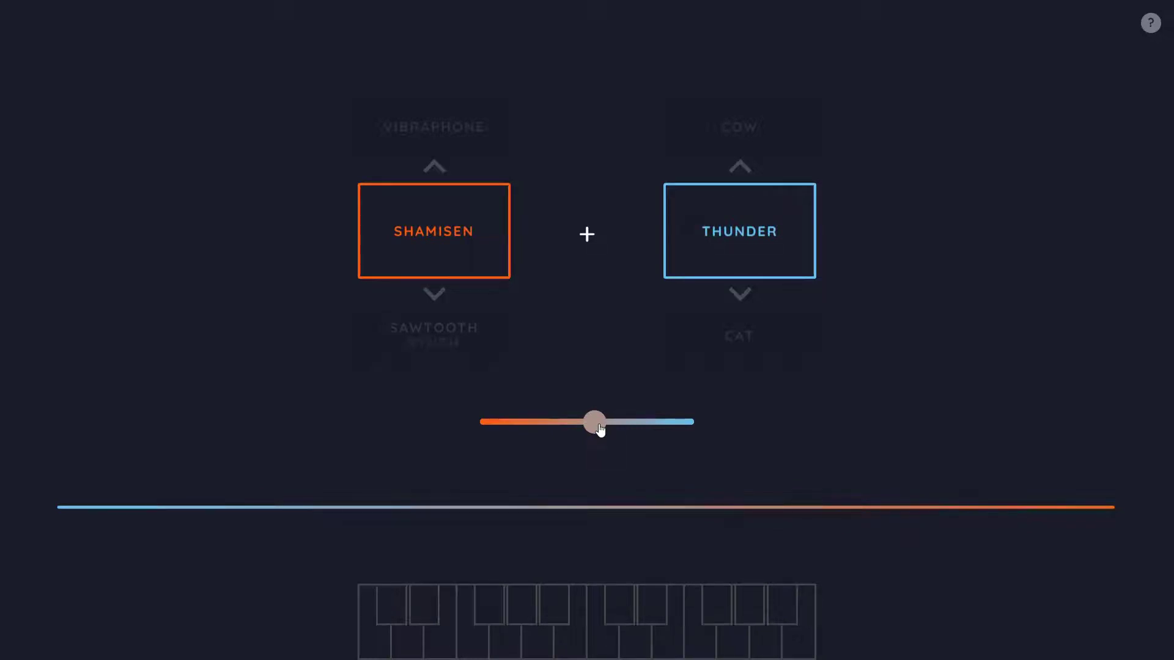
Pair Vibraphone with Cow and play a few notes of the blend
{"action": "left_click", "coordinate": [446, 170]}
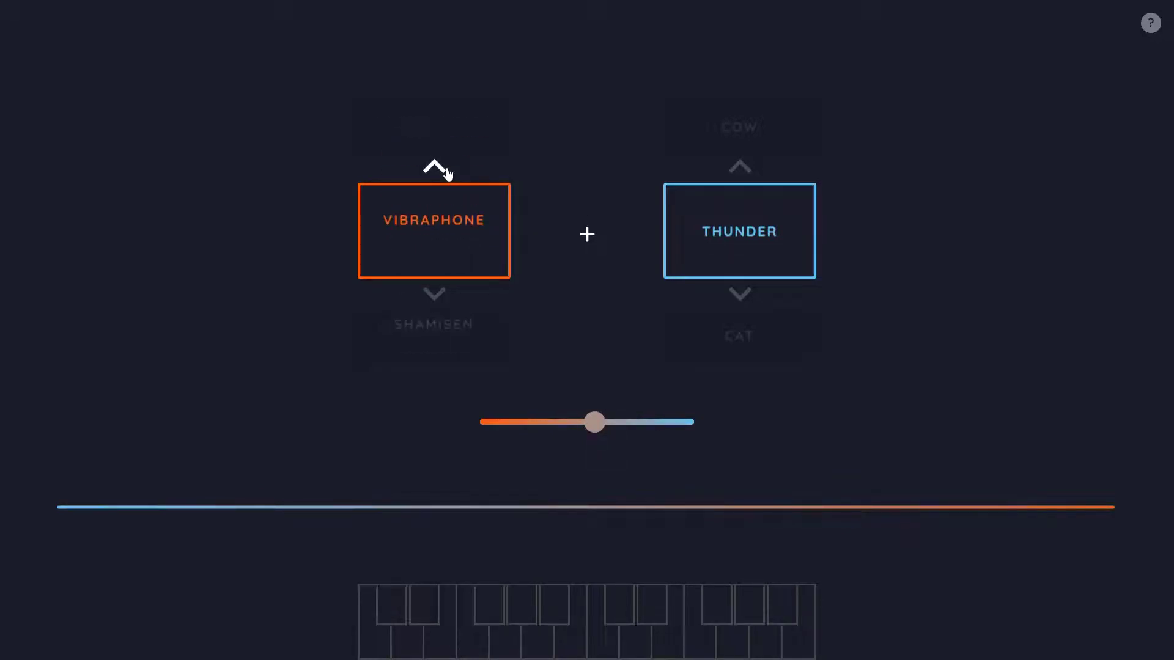
{"action": "left_click", "coordinate": [739, 167]}
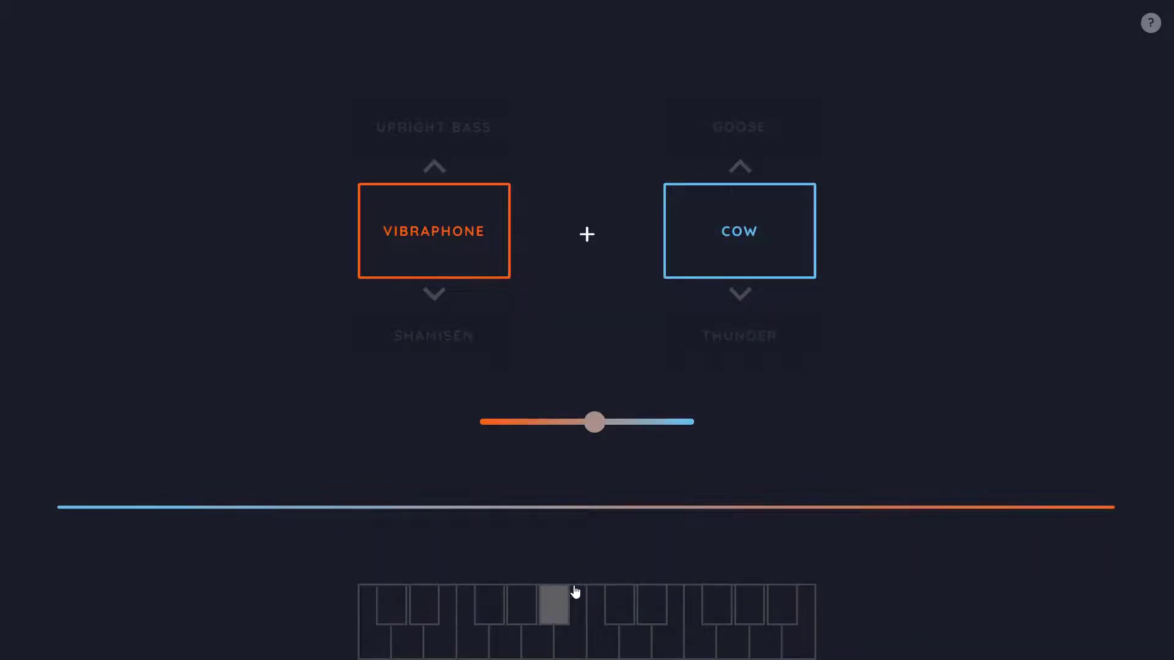
{"action": "key", "text": "o"}
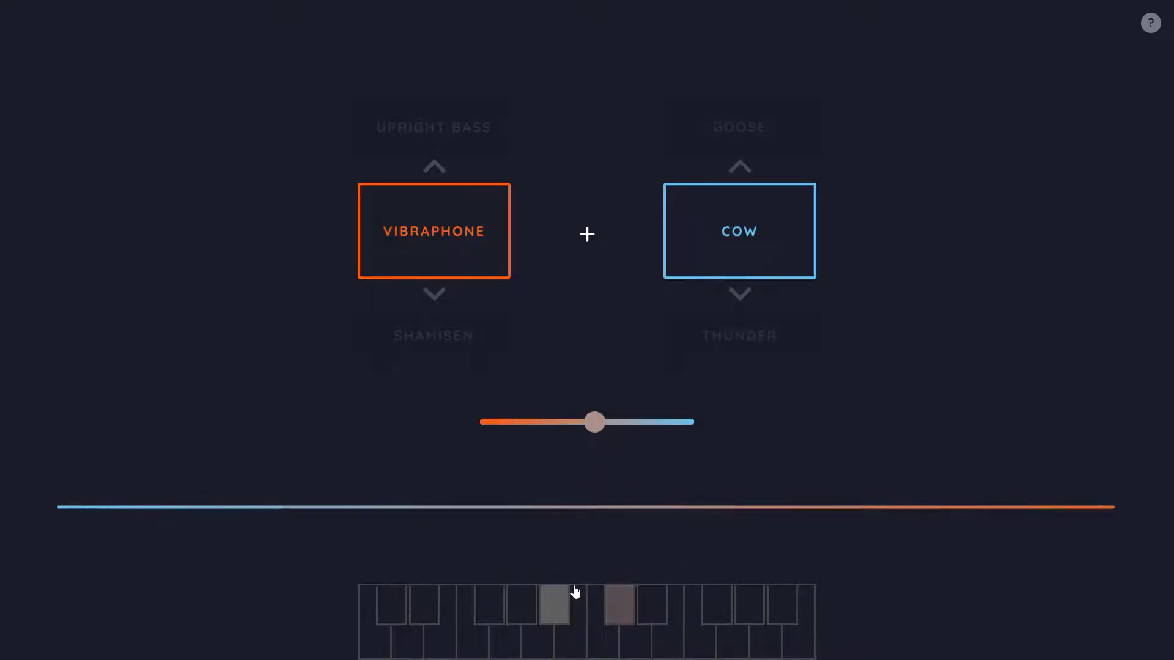
{"action": "key", "text": "e"}
{"action": "key", "text": "d"}
{"action": "key", "text": "k"}
Shift the mix toward Cow and play lower and higher notes on it
{"action": "left_click_drag", "start_coordinate": [602, 427], "coordinate": [665, 436]}
{"action": "key", "text": "d"}
{"action": "key", "text": "k"}
{"action": "key", "text": "j"}
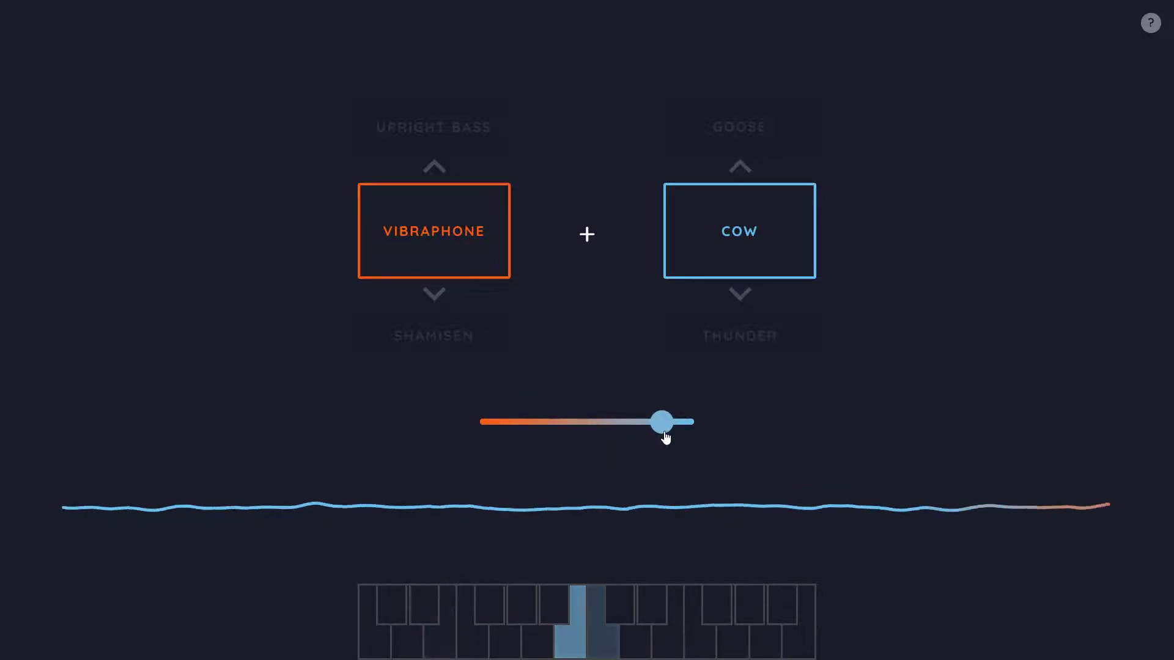
{"action": "key", "text": "p"}
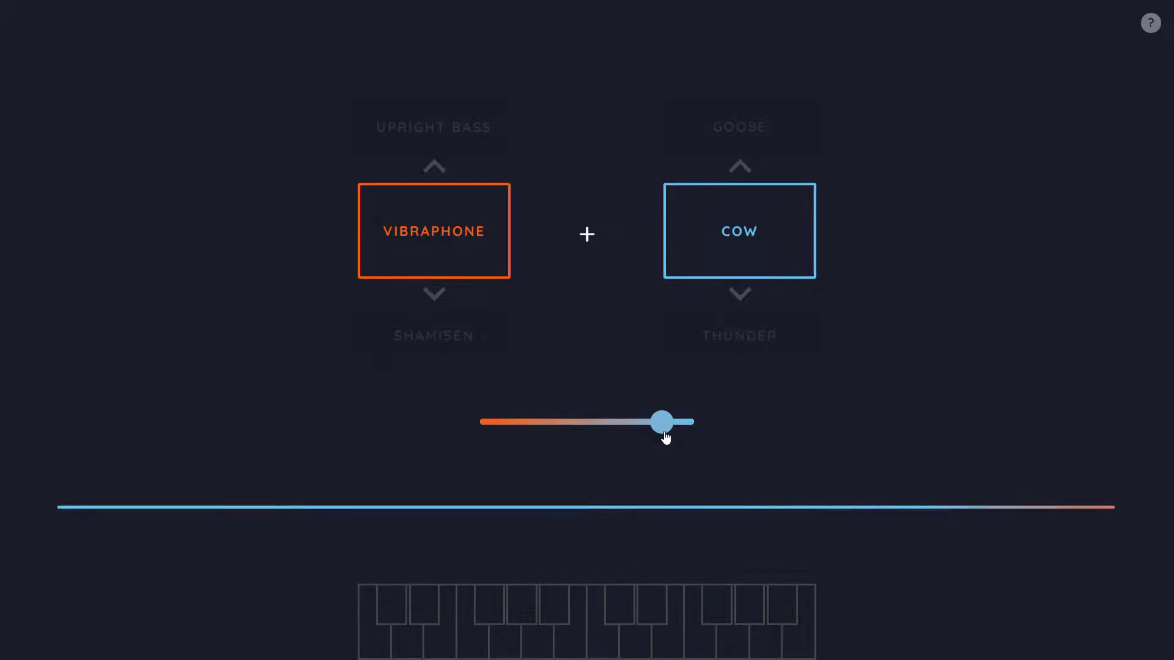
{"action": "key", "text": "k"}
Push the mix fully to Cow and play low, high and sharp notes
{"action": "left_click_drag", "start_coordinate": [665, 438], "coordinate": [713, 437]}
{"action": "key", "text": "a"}
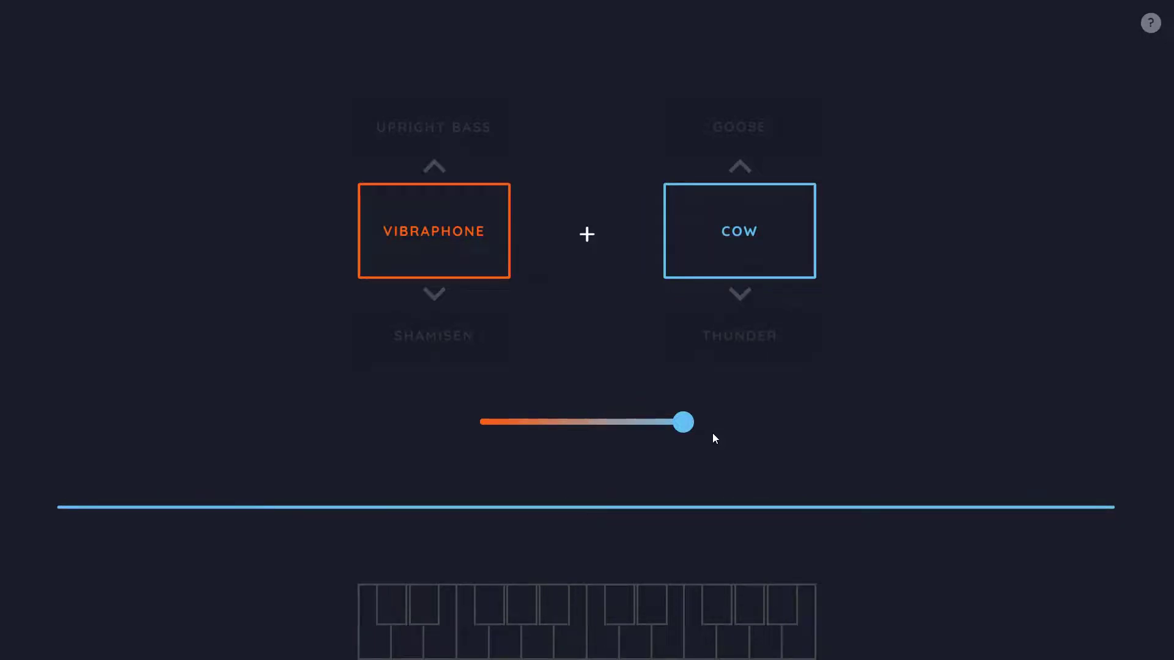
{"action": "key", "text": "d"}
{"action": "key", "text": "k"}
{"action": "key", "text": "y"}
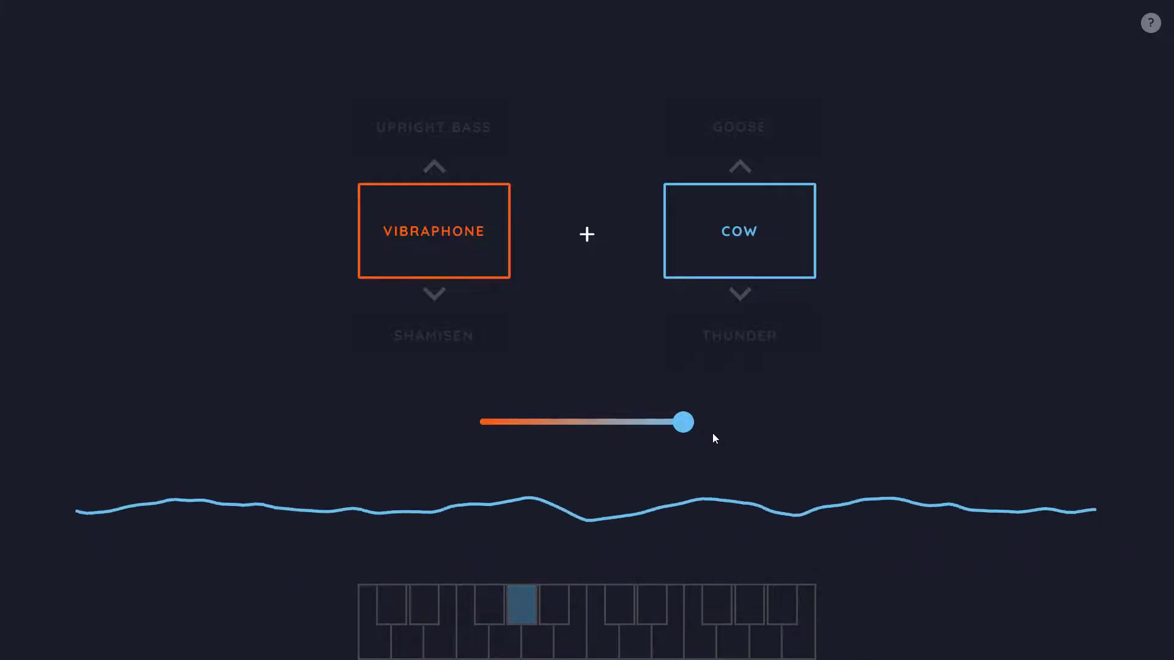
{"action": "key", "text": "k"}
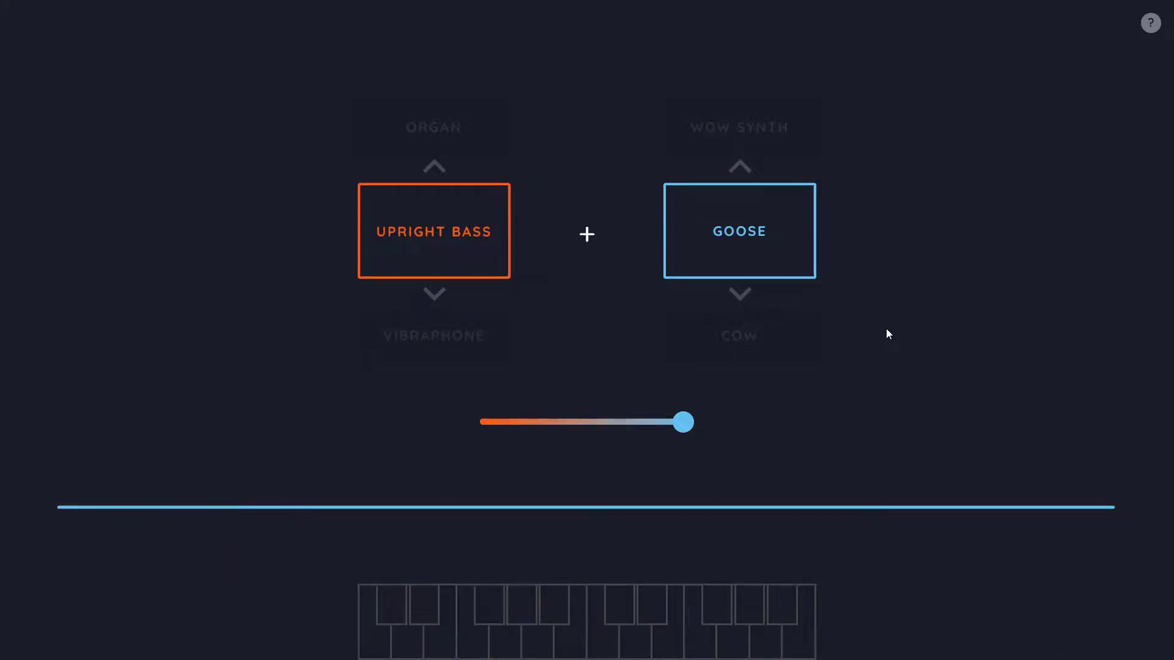
{"action": "key", "text": "w"}
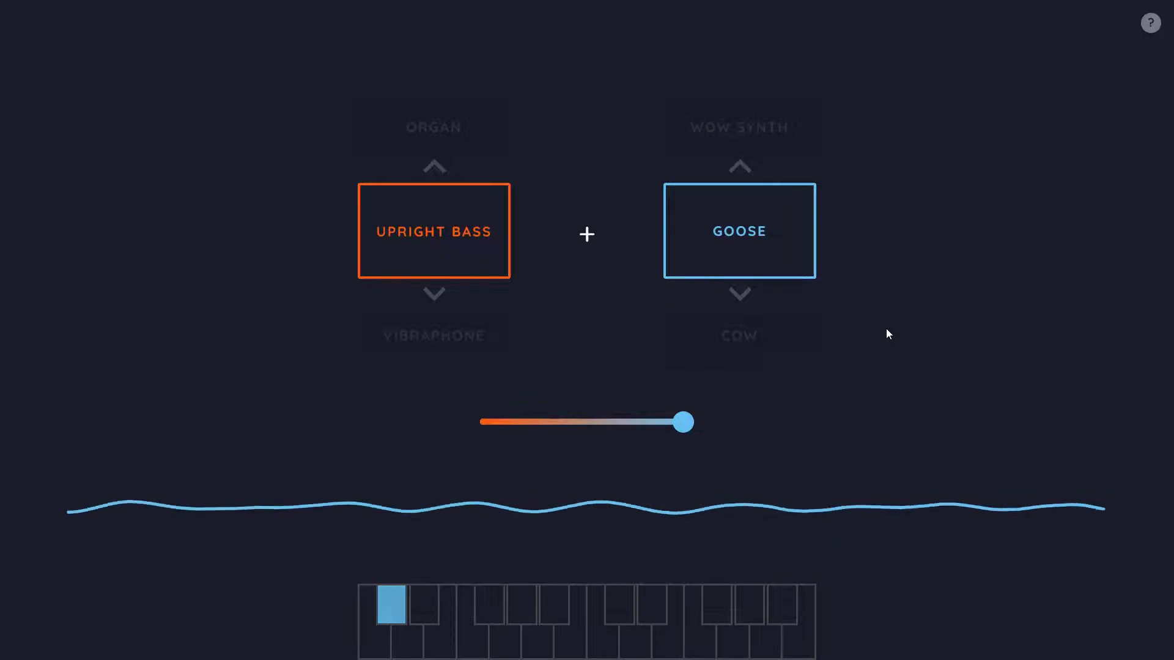
{"action": "key", "text": "d"}
{"action": "key", "text": "f"}
{"action": "key", "text": "e"}
{"action": "key", "text": "g"}
{"action": "key", "text": "t"}
{"action": "key", "text": "t"}
{"action": "key", "text": "t"}
{"action": "key", "text": "u"}
{"action": "key", "text": "j"}
{"action": "key", "text": "k"}
{"action": "key", "text": "g"}
{"action": "key", "text": "d"}
{"action": "key", "text": "s"}
{"action": "key", "text": "j"}
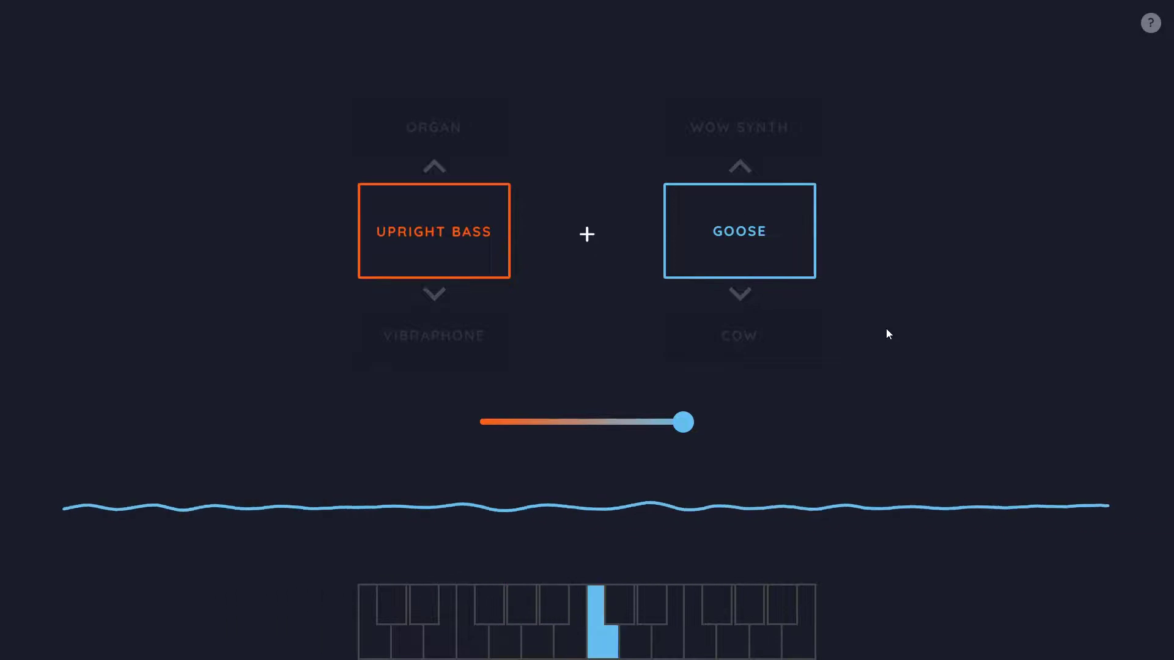
{"action": "key", "text": "d"}
{"action": "key", "text": "semicolon"}
{"action": "key", "text": "semicolon"}
{"action": "key", "text": "a"}
{"action": "key", "text": "semicolon"}
{"action": "key", "text": "d"}
{"action": "key", "text": "k"}
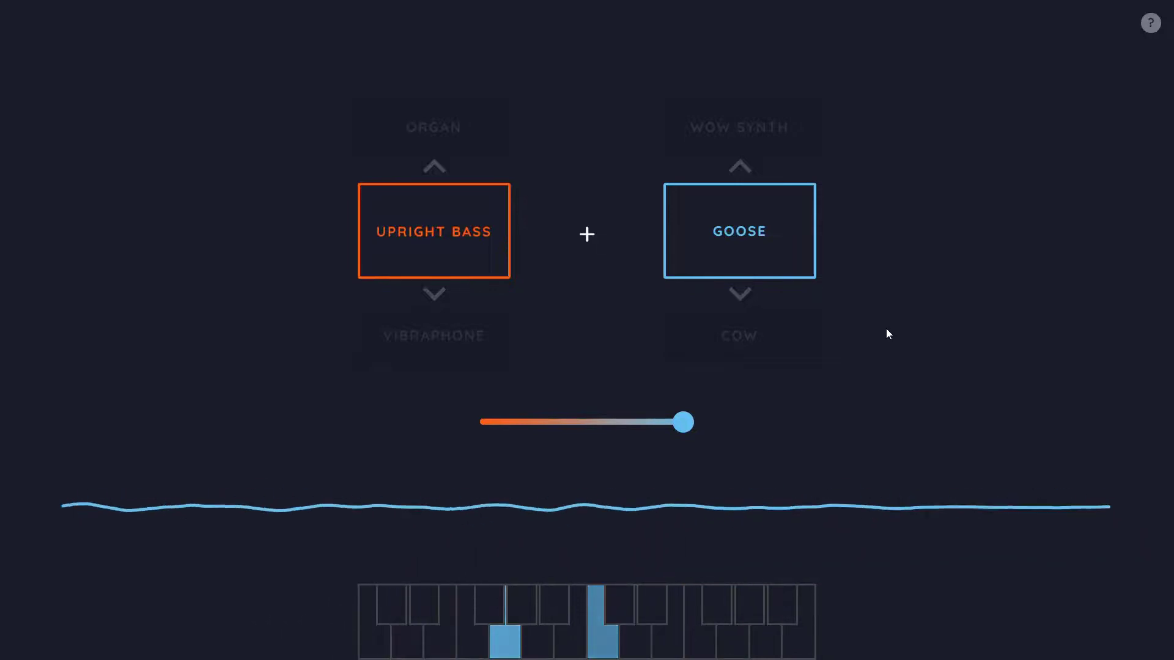
{"action": "key", "text": "l"}
{"action": "key", "text": "d"}
{"action": "key", "text": "k"}
{"action": "key", "text": "h"}
{"action": "key", "text": "j"}
{"action": "key", "text": "k"}
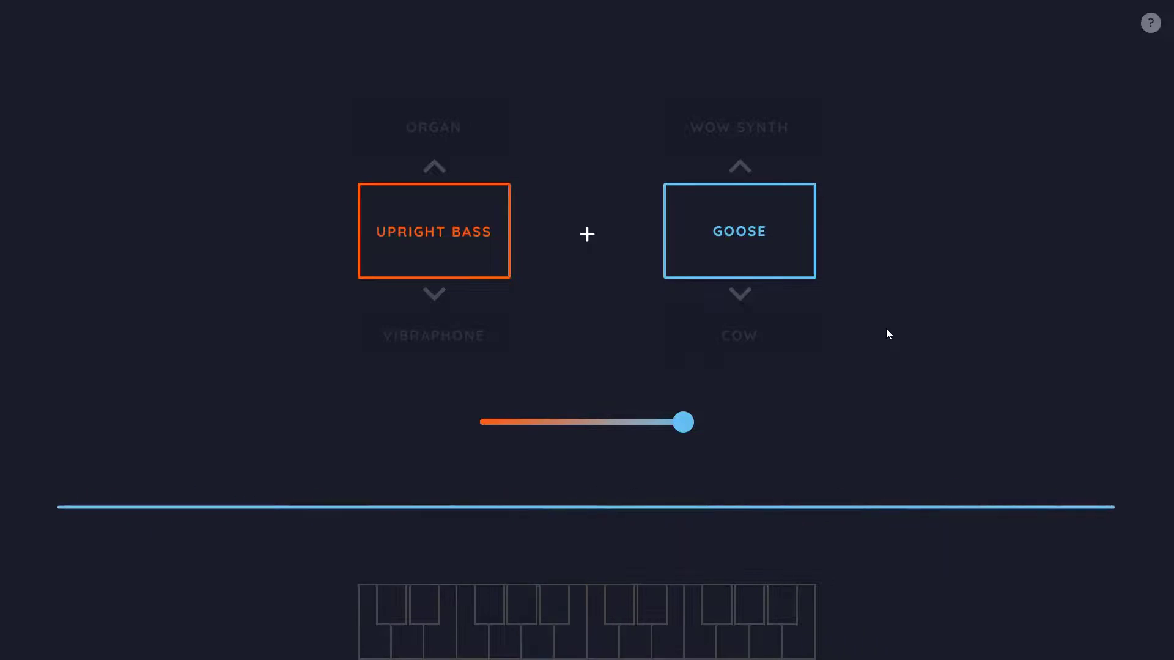
{"action": "key", "text": "f"}
{"action": "key", "text": "j"}
{"action": "key", "text": "k"}
{"action": "key", "text": "g"}
Set the second sound to Wow Synth and step the first through Organ to Plucky Synth
{"action": "left_click", "coordinate": [744, 163]}
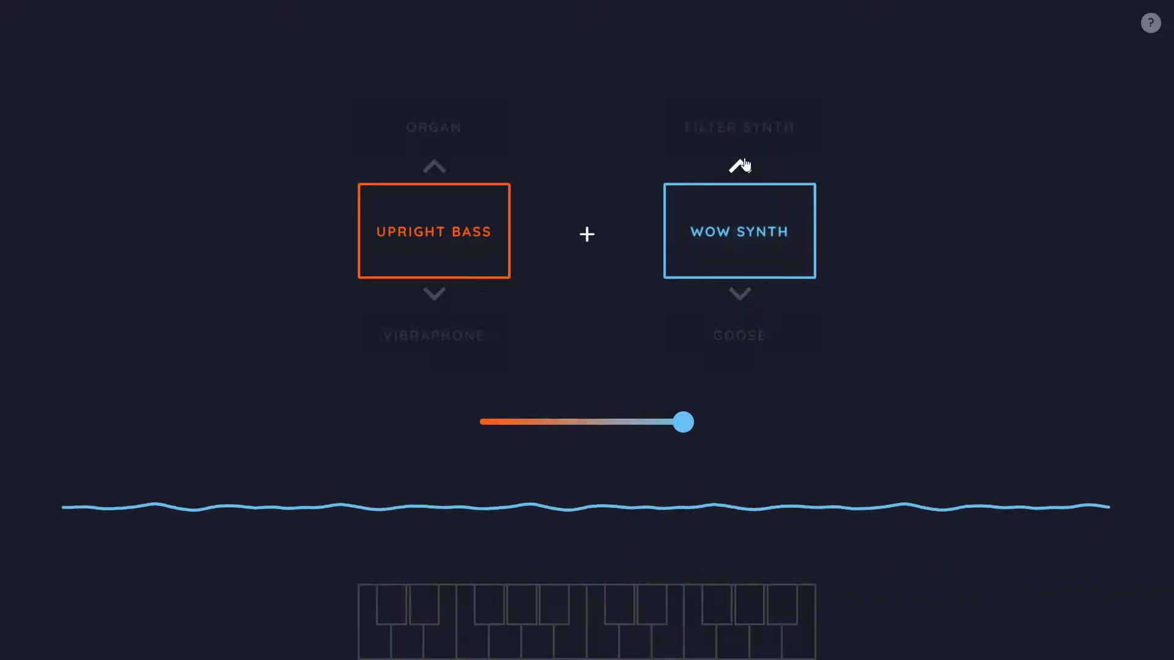
{"action": "left_click", "coordinate": [434, 168]}
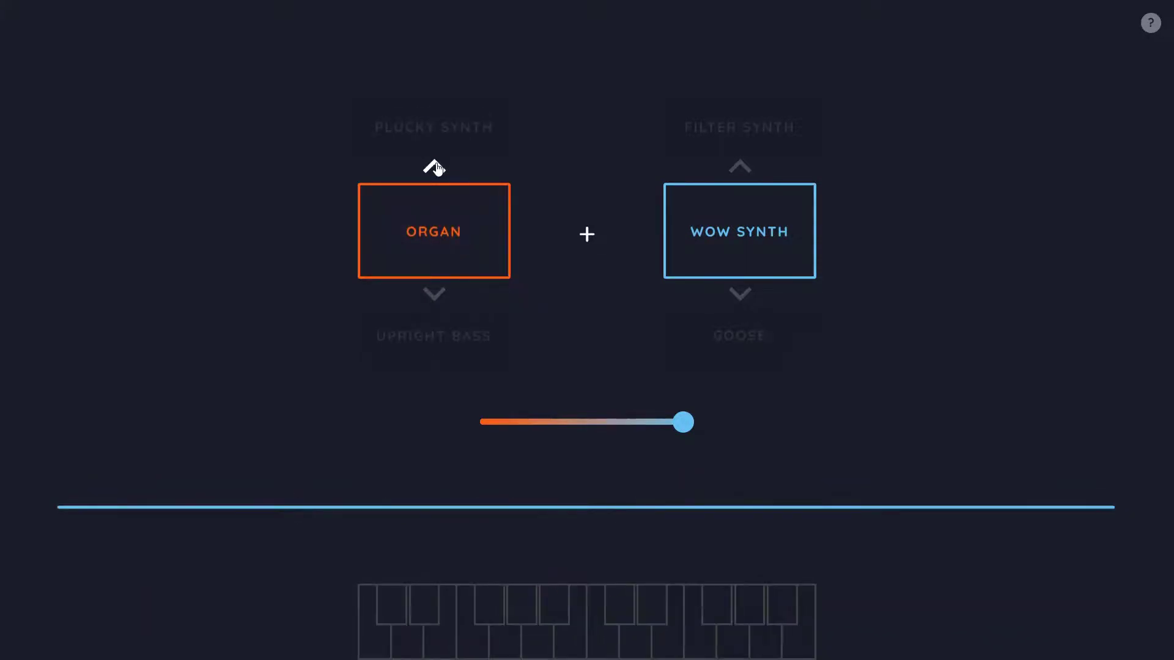
{"action": "left_click", "coordinate": [434, 168]}
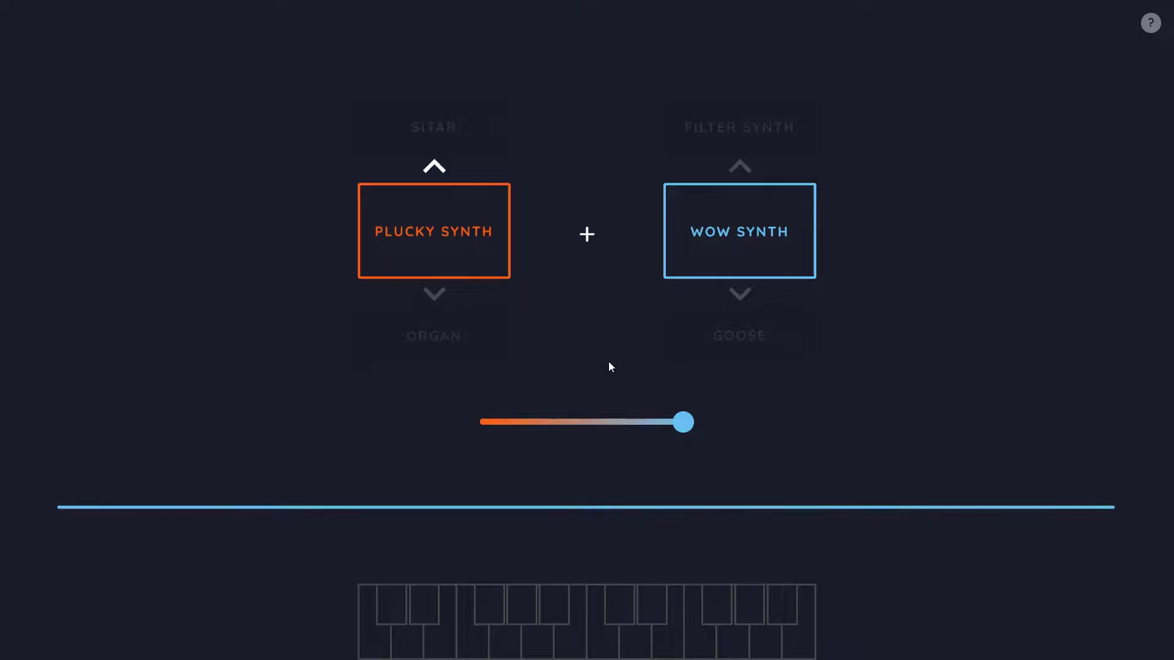
Set the mix entirely to Plucky Synth and play C, B, upper C and E
{"action": "left_click_drag", "start_coordinate": [688, 423], "coordinate": [338, 426]}
{"action": "key", "text": "k"}
{"action": "key", "text": "j"}
{"action": "key", "text": "k"}
{"action": "key", "text": "d"}
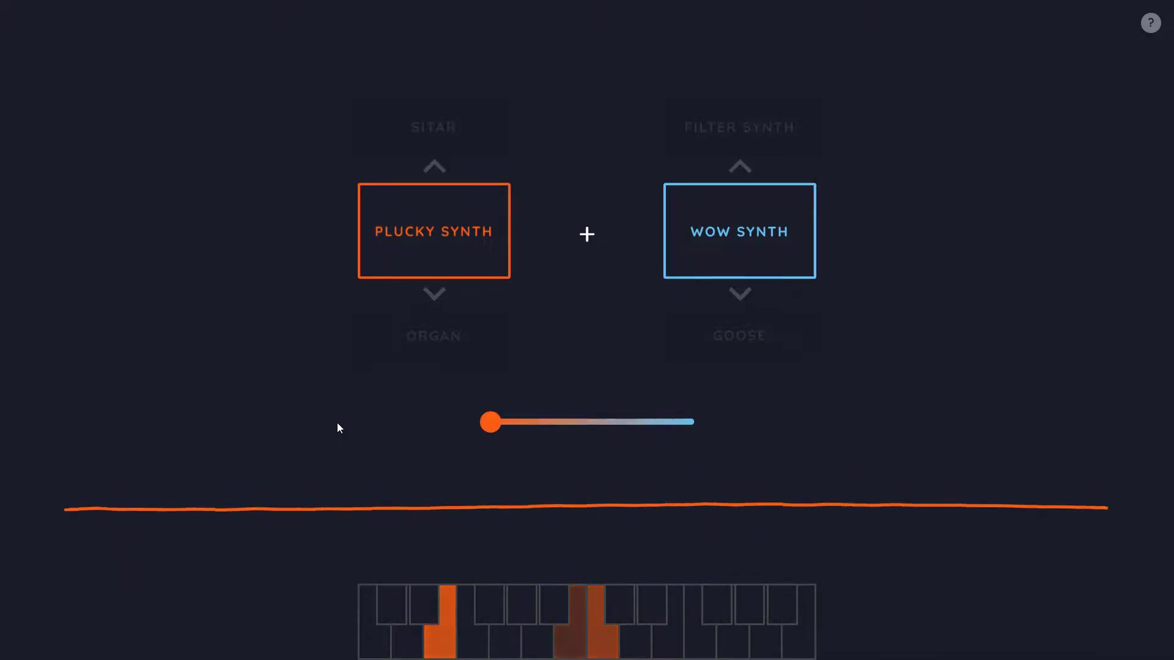
{"action": "key", "text": "k"}
Blend in about a quarter of Wow Synth and play E, F, upper C, D-sharp and D
{"action": "left_click_drag", "start_coordinate": [491, 423], "coordinate": [647, 437]}
{"action": "key", "text": "d"}
{"action": "key", "text": "f"}
{"action": "key", "text": "k"}
{"action": "key", "text": "f"}
{"action": "key", "text": "e"}
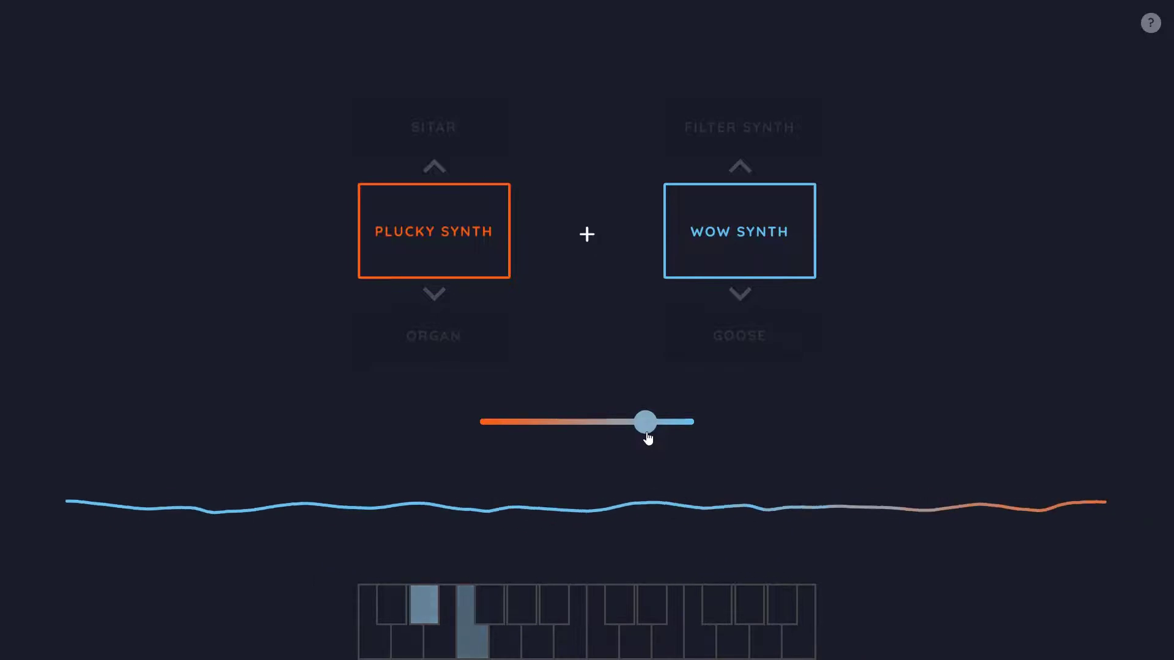
{"action": "key", "text": "s"}
{"action": "key", "text": "f"}
{"action": "key", "text": "k"}
Mix fully toward Wow Synth and play F, E, G and F
{"action": "left_click_drag", "start_coordinate": [647, 432], "coordinate": [697, 427]}
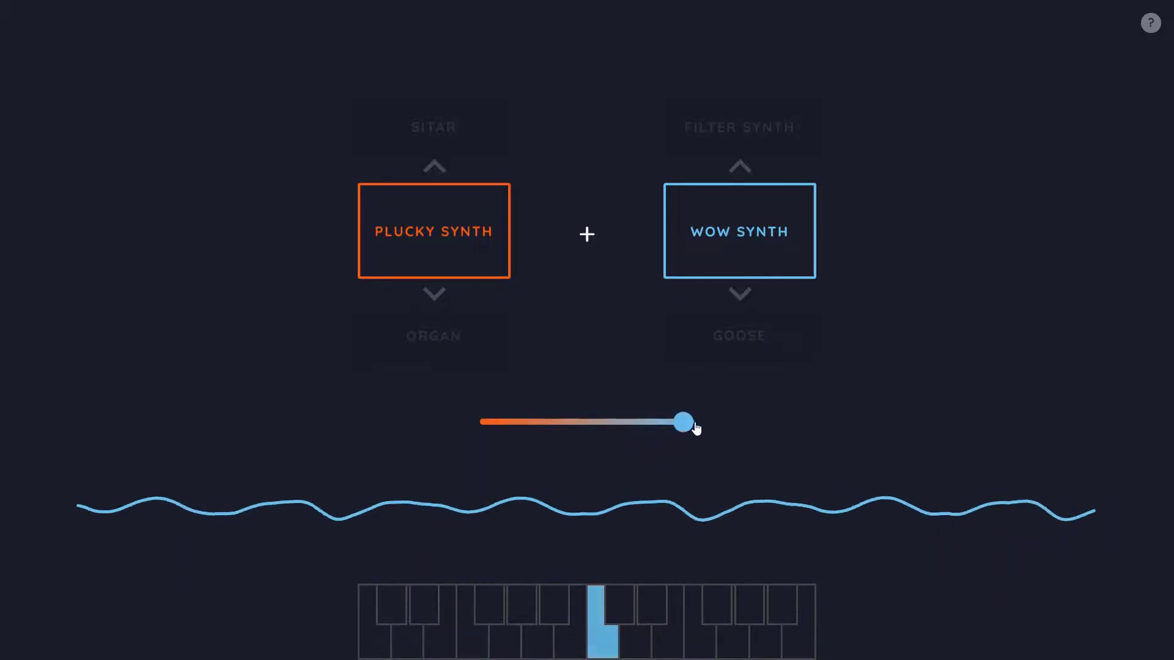
{"action": "key", "text": "f"}
{"action": "key", "text": "d"}
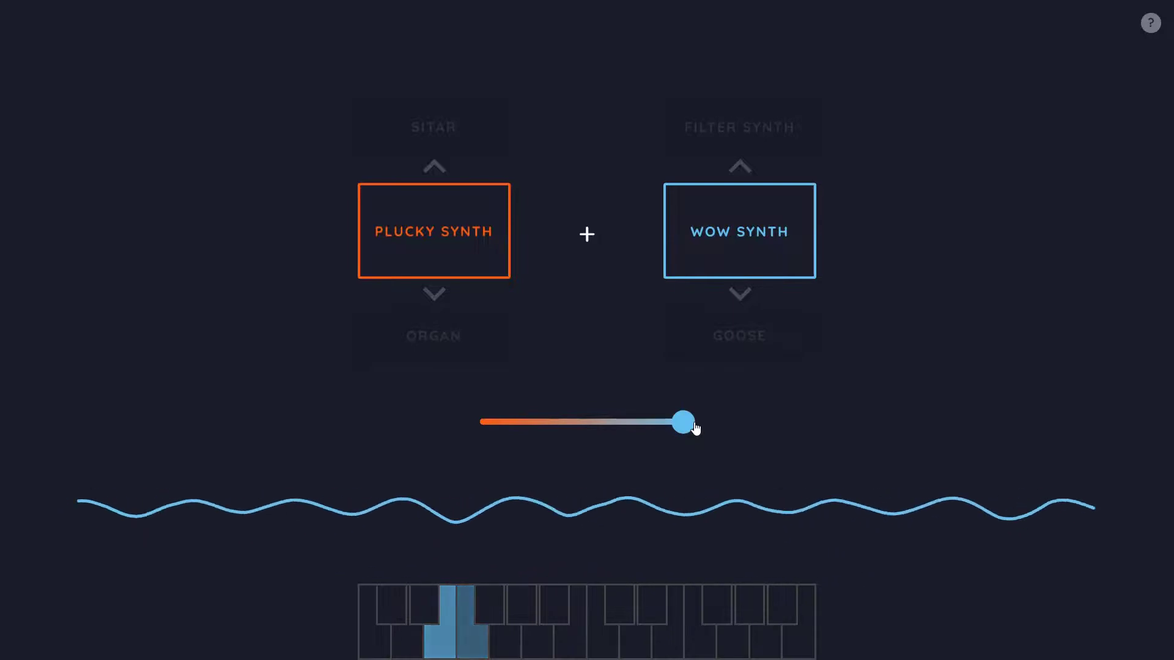
{"action": "key", "text": "g"}
{"action": "key", "text": "f"}
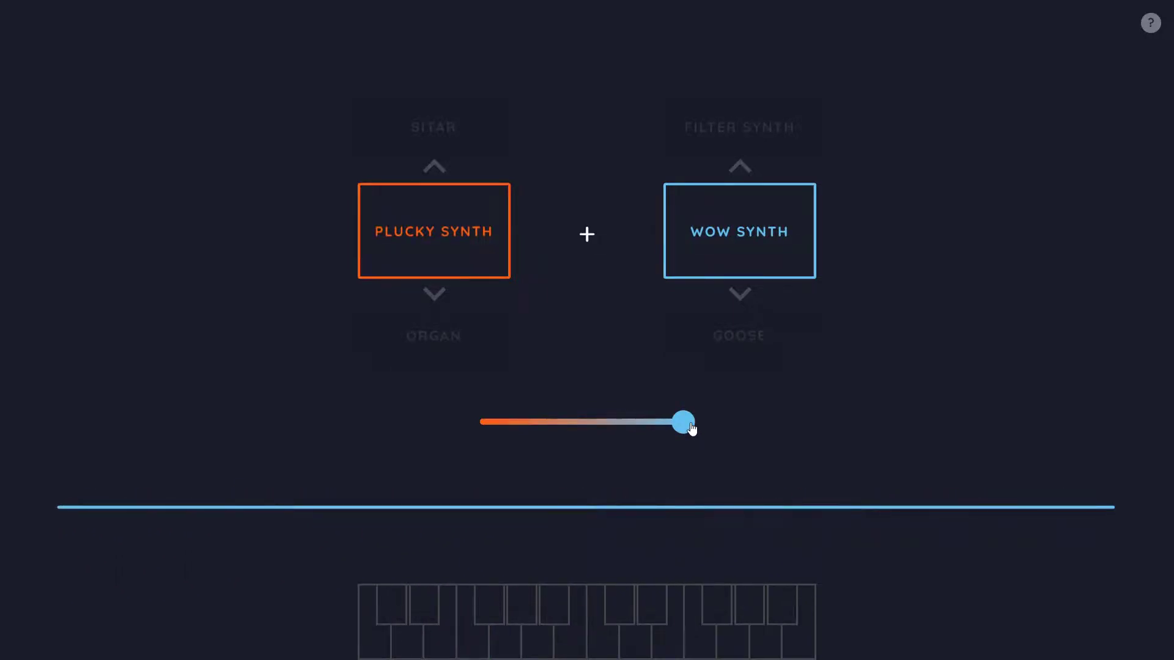
Switch the first instrument to Sitar and play high C, E, then high C on the blend
{"action": "left_click", "coordinate": [444, 173]}
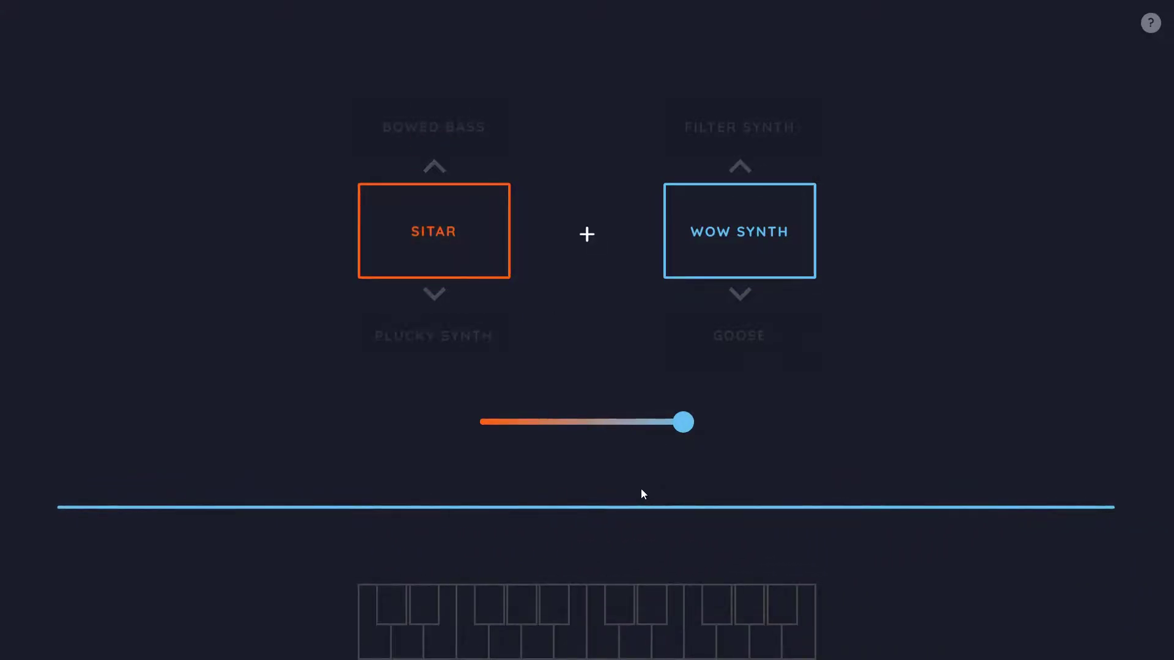
{"action": "key", "text": "k"}
{"action": "key", "text": "d"}
{"action": "key", "text": "k"}
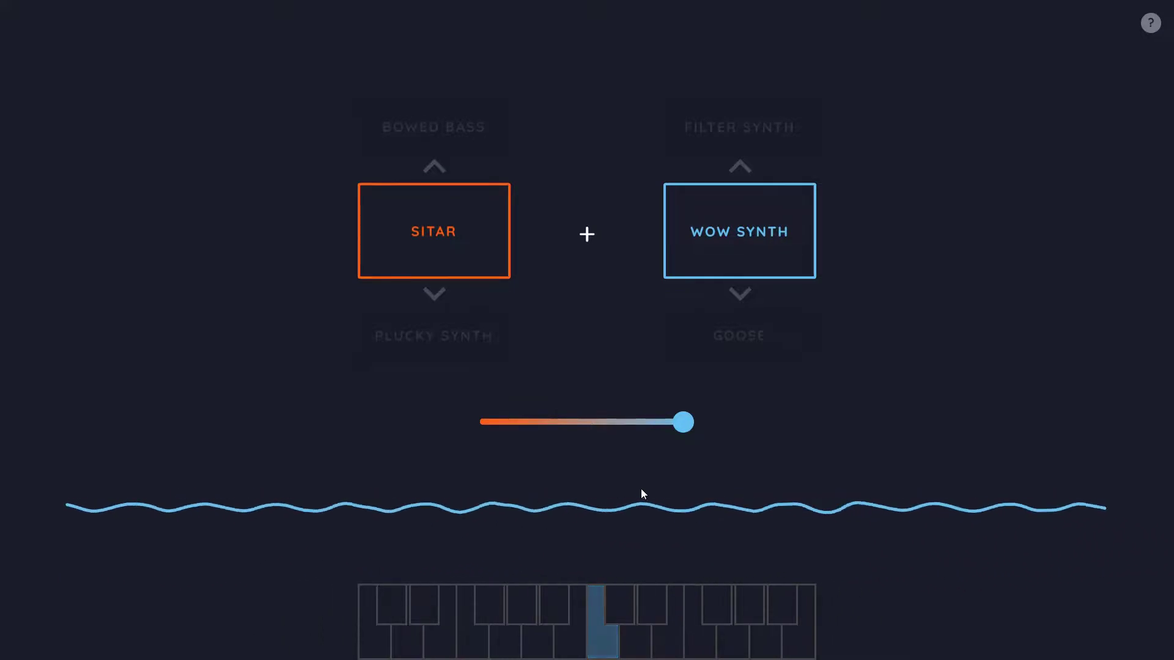
Shift the mix mostly toward Sitar and play C, F, C, D, C#, D#, C#, D#
{"action": "left_click_drag", "start_coordinate": [682, 437], "coordinate": [553, 434]}
{"action": "key", "text": "k"}
{"action": "key", "text": "f"}
{"action": "key", "text": "k"}
{"action": "key", "text": "l"}
{"action": "key", "text": "o"}
{"action": "key", "text": "p"}
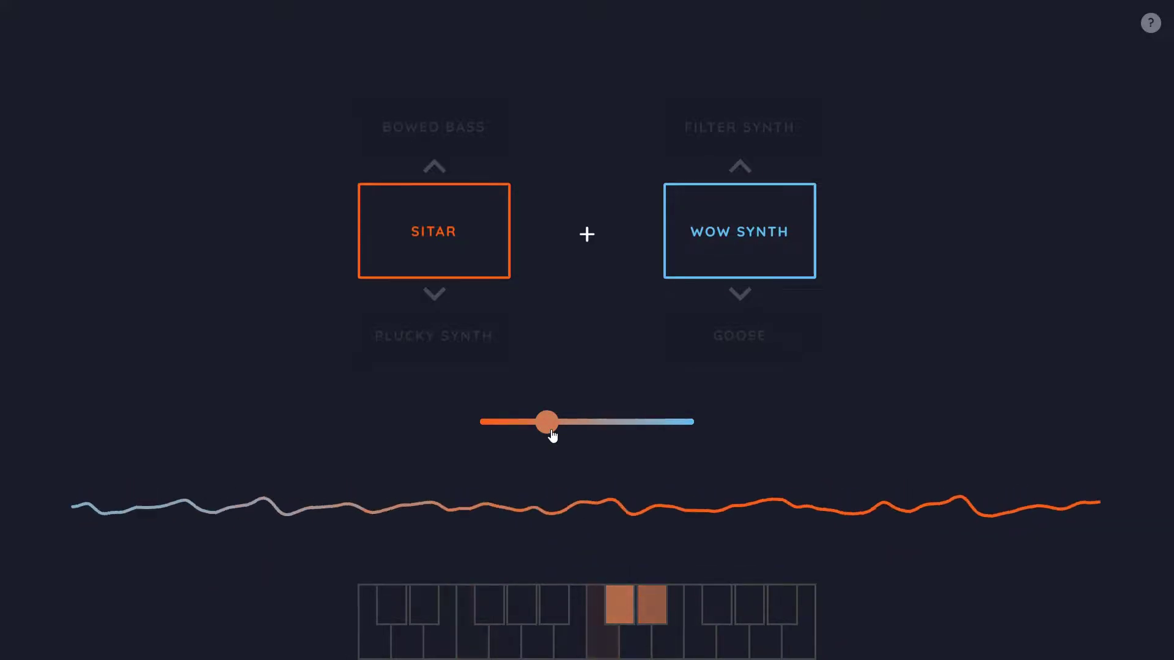
{"action": "key", "text": "o"}
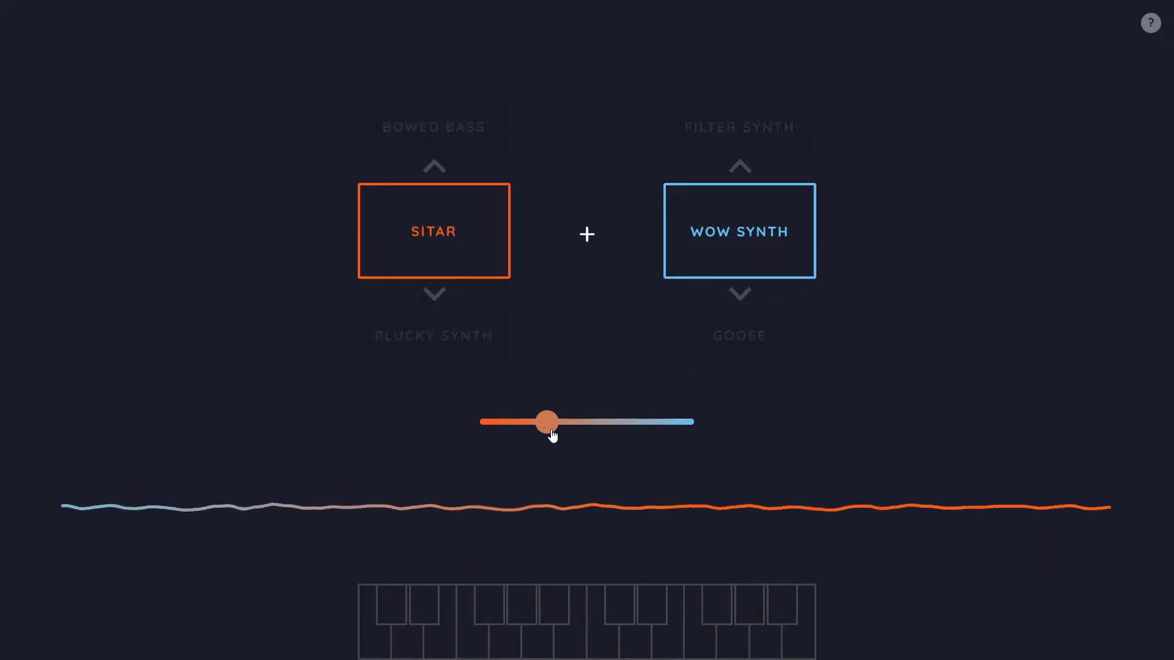
{"action": "key", "text": "p"}
{"action": "key", "text": "p"}
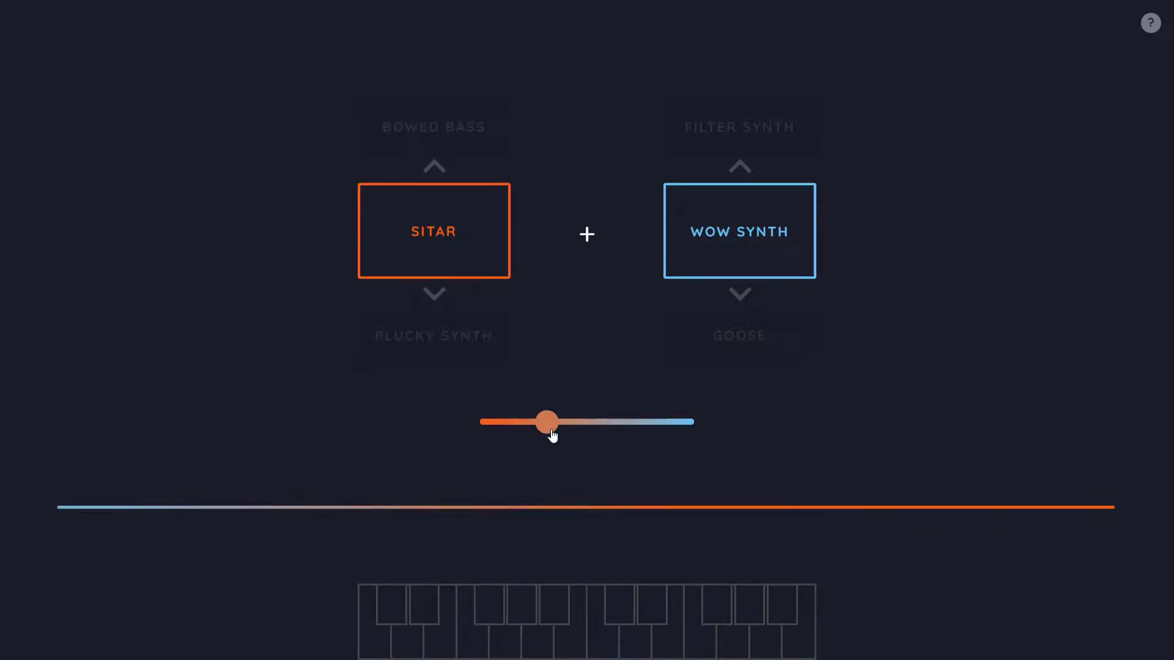
Replace Sitar with Bowed Bass as the first instrument, keeping Wow Synth as its pair
{"action": "left_click", "coordinate": [448, 173]}
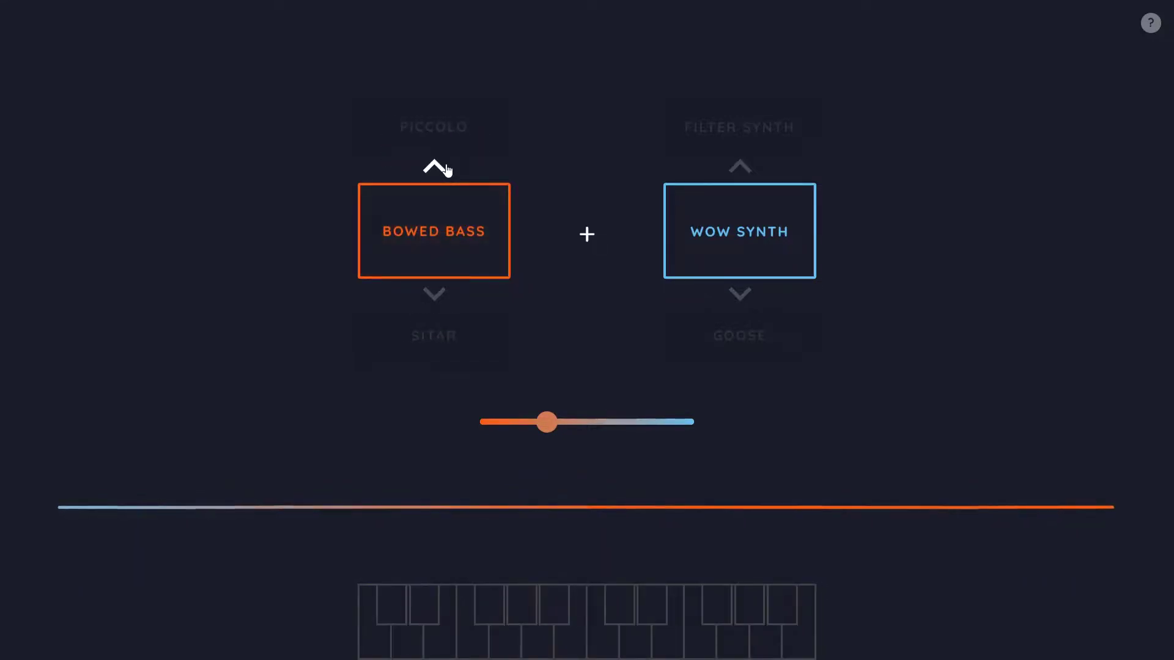